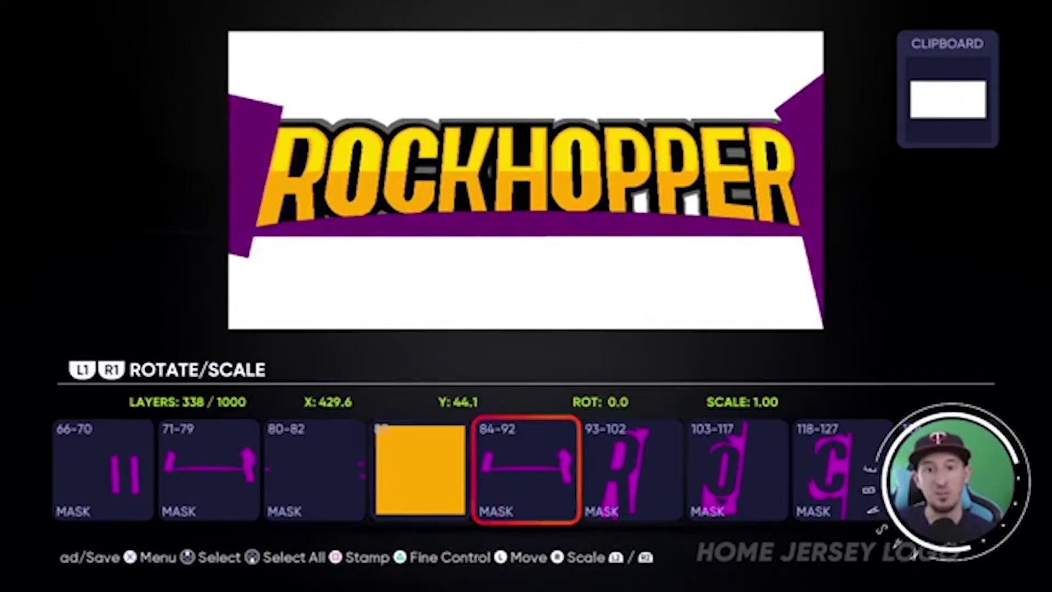
# Look through the layers and mask groups that make up the finished ROCKHOPPER logo
pyautogui.press('Right')
pyautogui.press('Left')
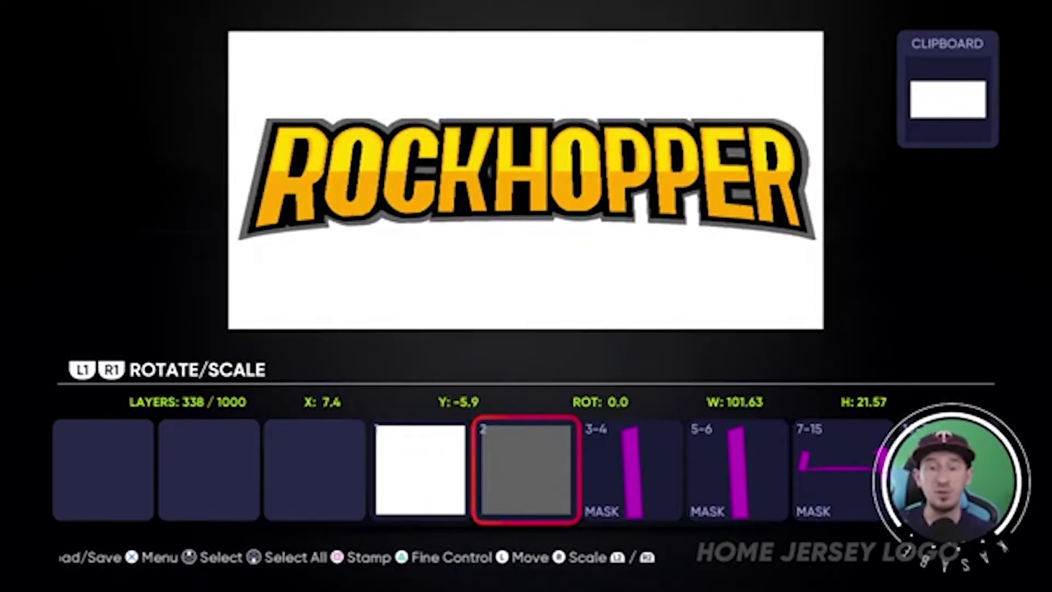
pyautogui.press('Right')
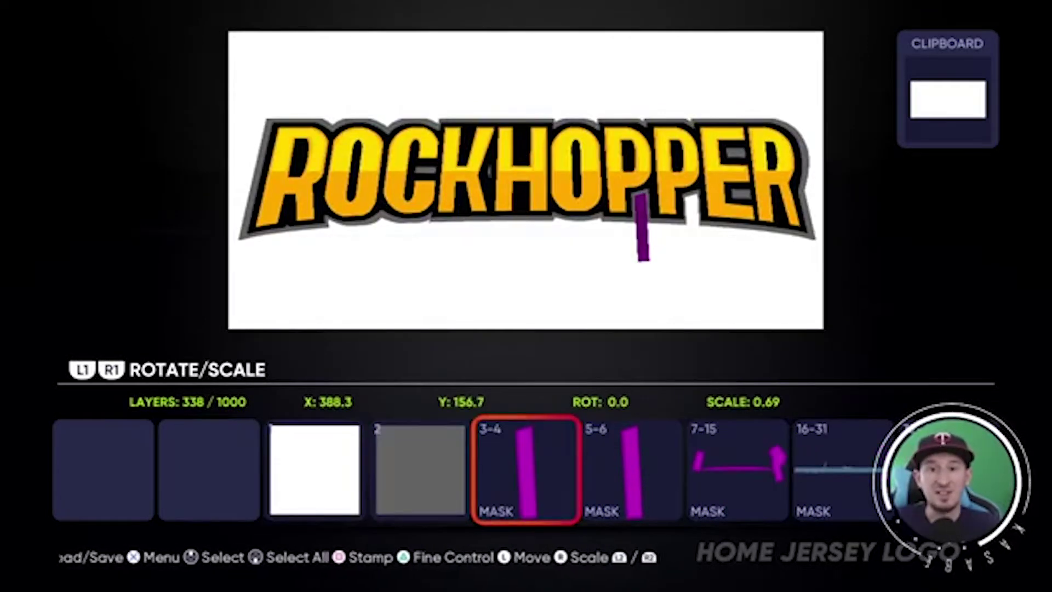
pyautogui.press('Right')
pyautogui.press('Right')
pyautogui.press('Right')
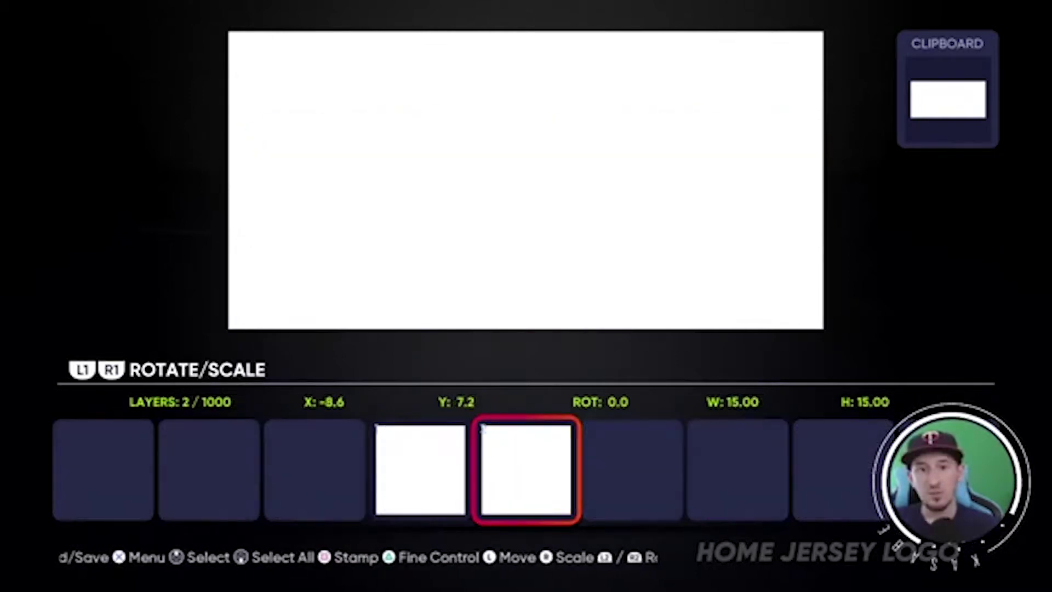
# Recolor the second layer's square black and stretch it into a centered rectangle about 87 wide and 32 high
pyautogui.press('Return')
pyautogui.press('Down')
pyautogui.press('Return')
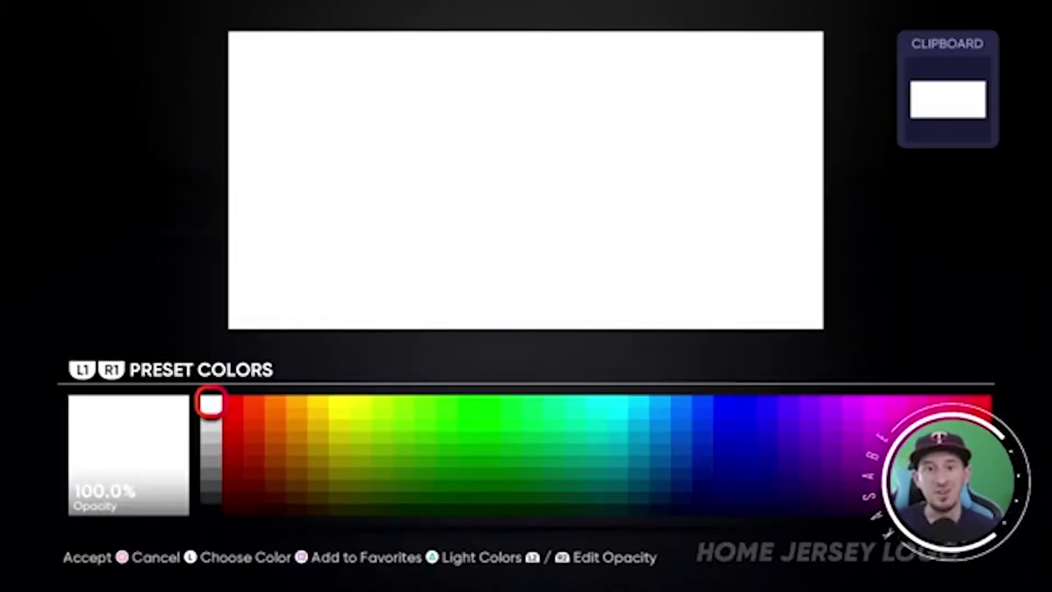
pyautogui.press('pagedown')
pyautogui.press('pagedown')
pyautogui.press('pageup')
pyautogui.press('pageup')
pyautogui.press('Up')
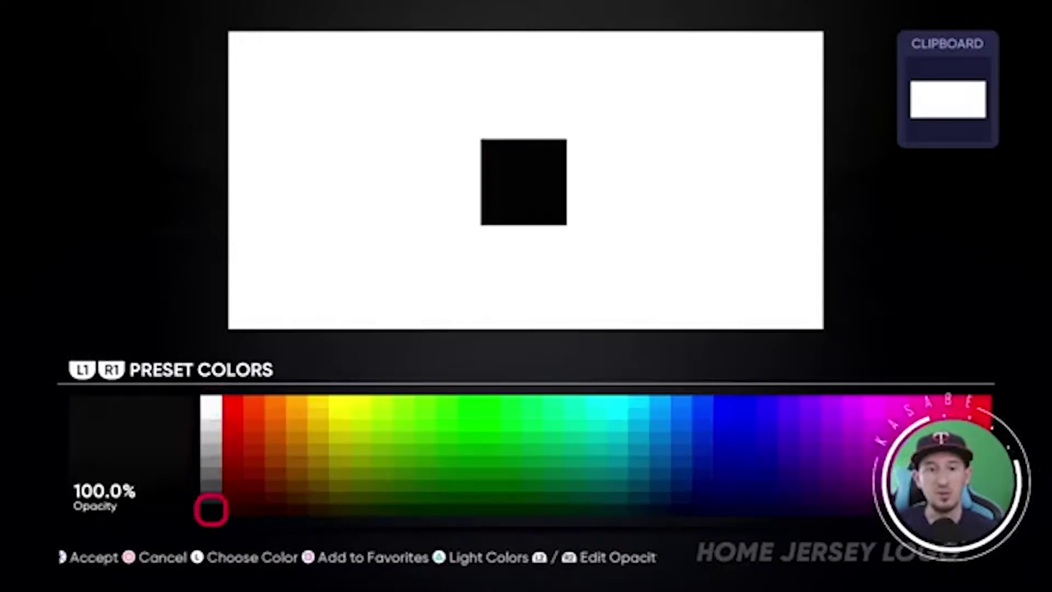
pyautogui.press('Return')
pyautogui.press('Right')
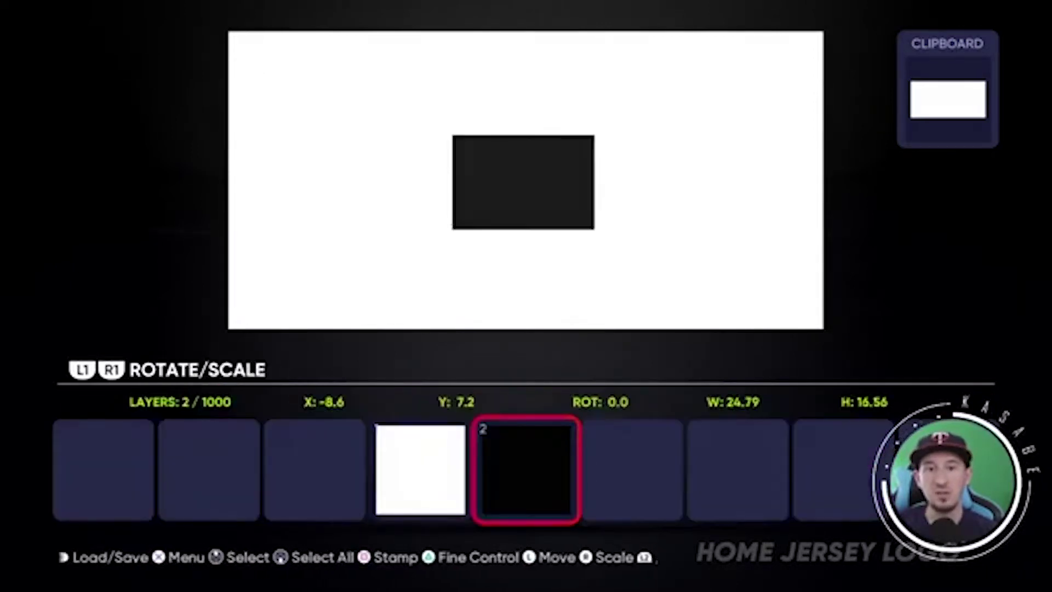
pyautogui.press('Right')
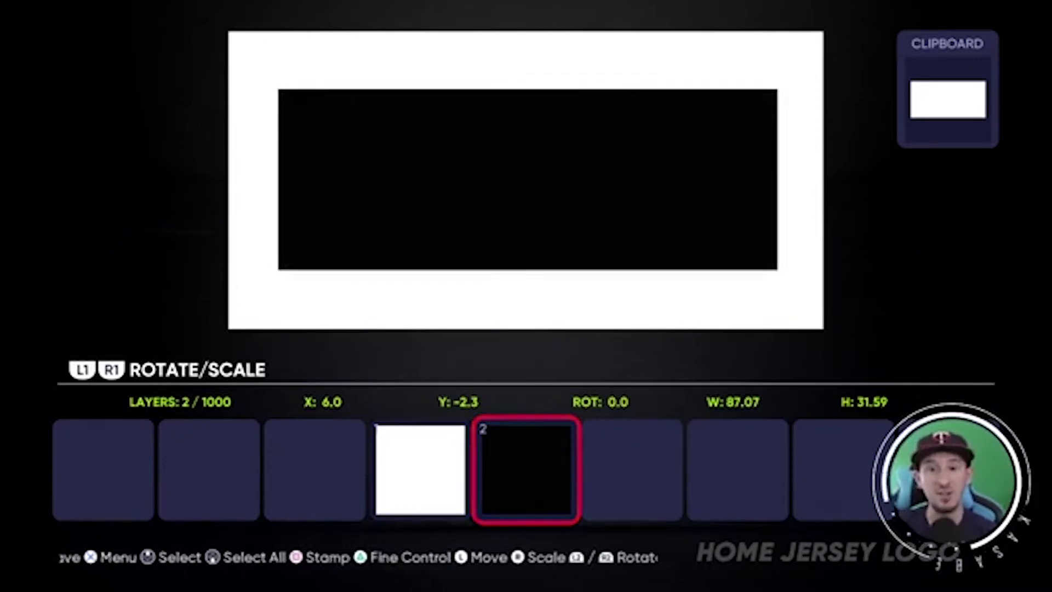
# Insert a half-circle shape, make it magenta, and turn it flat side down at the black rectangle's lower edge
pyautogui.press('Return')
pyautogui.press('Return')
pyautogui.press('Down')
pyautogui.press('Right')
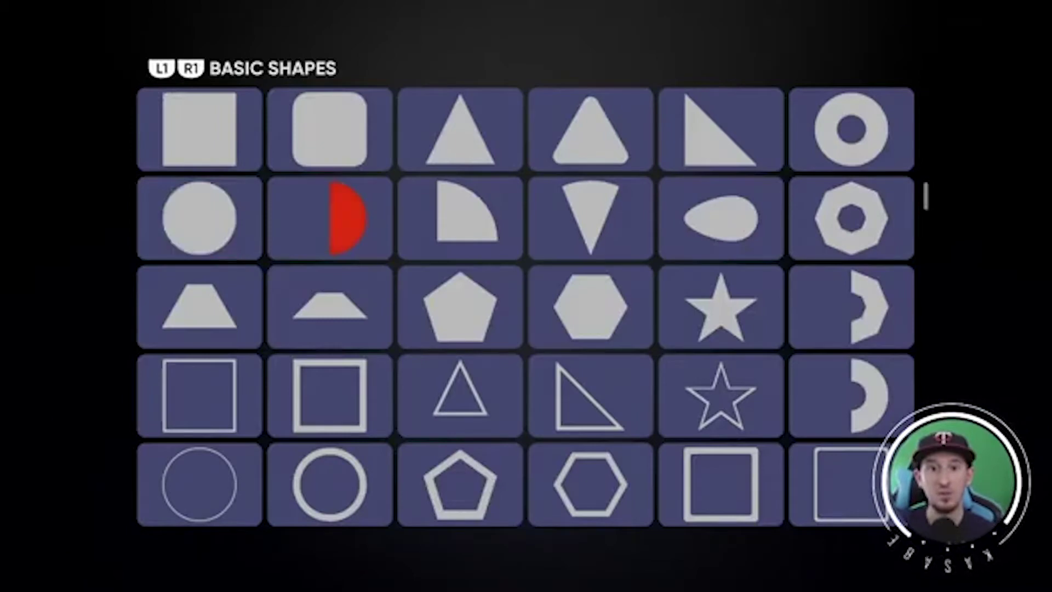
pyautogui.press('Return')
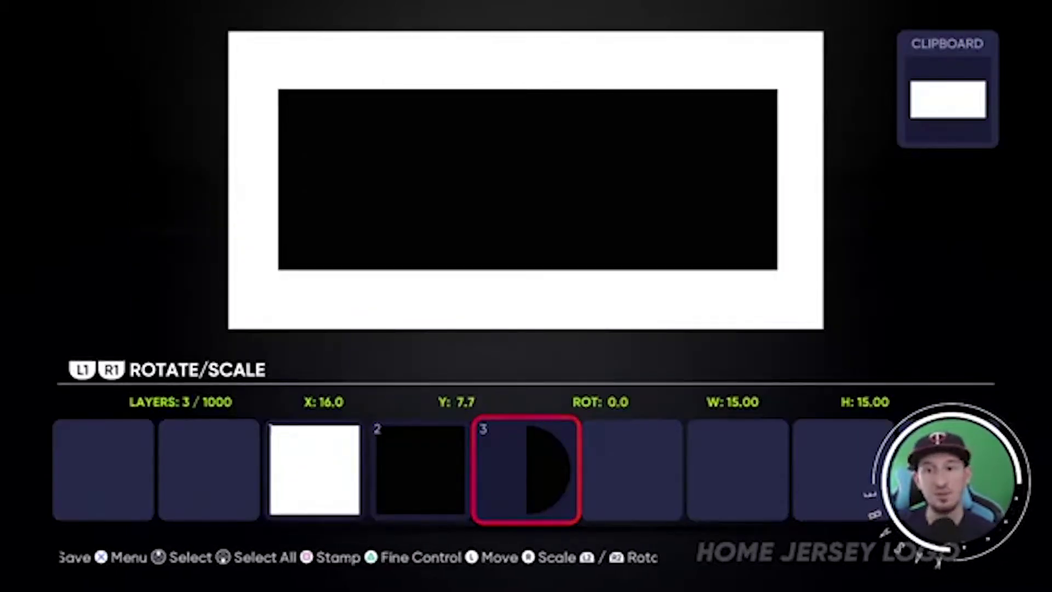
pyautogui.press('Return')
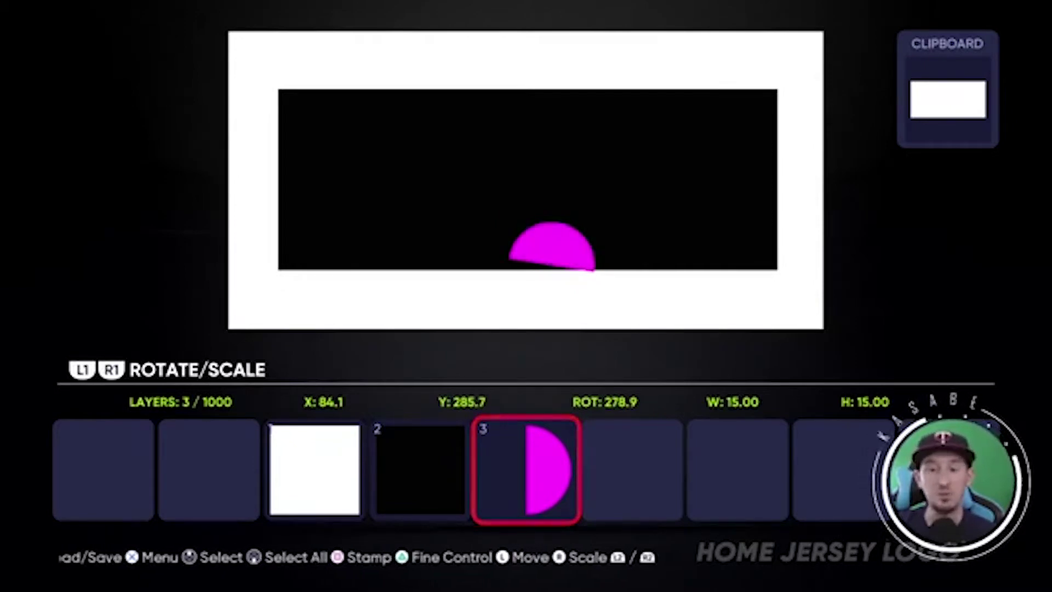
# Make the half circle a mask, rotated to 270° and stretched to about 10.6 by 89.4 to arch the rectangle's lower edge
pyautogui.press('Return')
pyautogui.press('Down')
pyautogui.press('Down')
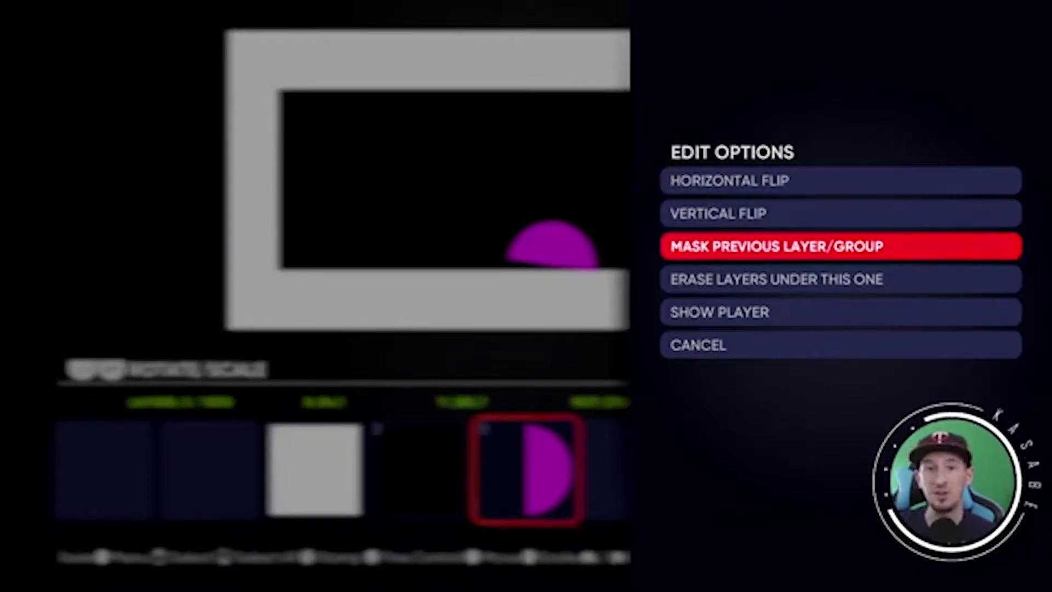
pyautogui.press('Return')
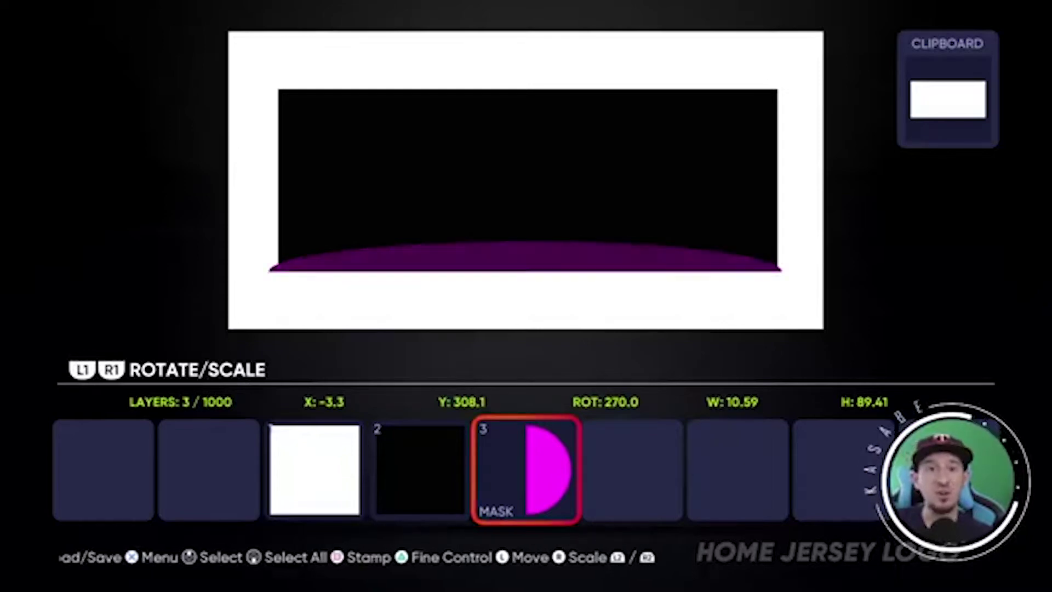
# Insert a square shape as a new layer above the half-circle mask
pyautogui.press('Return')
pyautogui.press('Return')
pyautogui.press('Left')
pyautogui.press('Up')
pyautogui.press('Return')
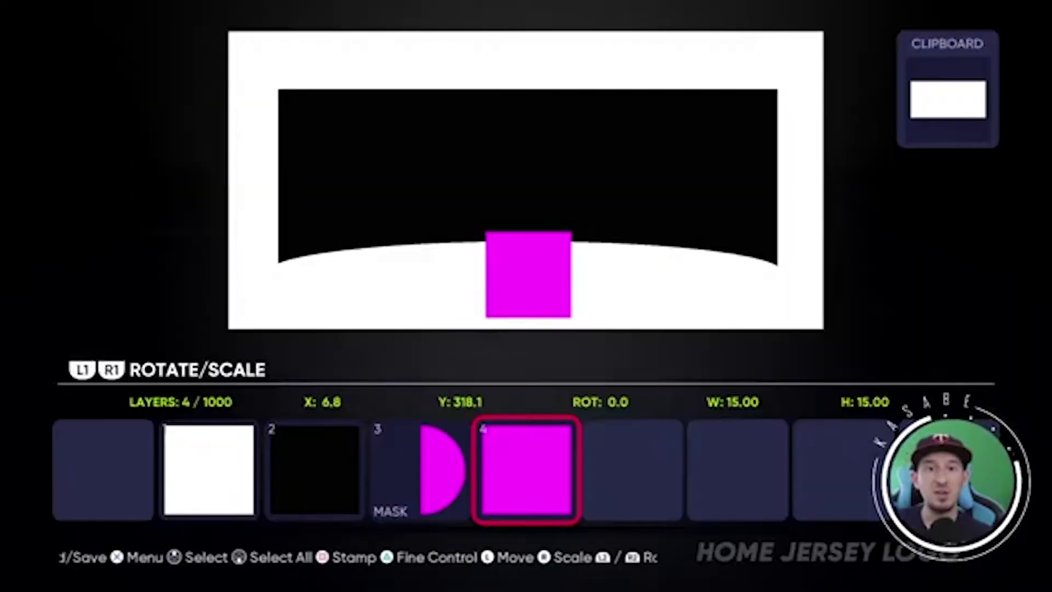
# Make the new magenta square a mask of the previous layer or group
pyautogui.press('Return')
pyautogui.press('Up')
pyautogui.press('Up')
pyautogui.press('Return')
pyautogui.press('Down')
pyautogui.press('Down')
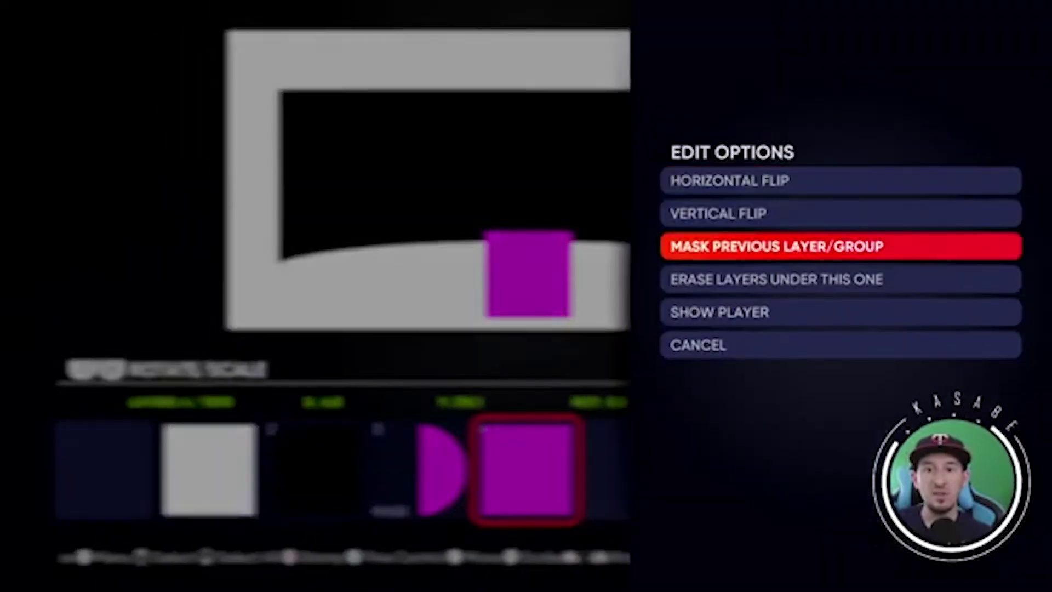
pyautogui.press('Return')
# Stretch the square mask to about 12.7 by 36.8 and tilt it 6.3° to slant the black shape's left edge
pyautogui.press('Left')
pyautogui.press('Up')
pyautogui.press('Left')
pyautogui.press('Up')
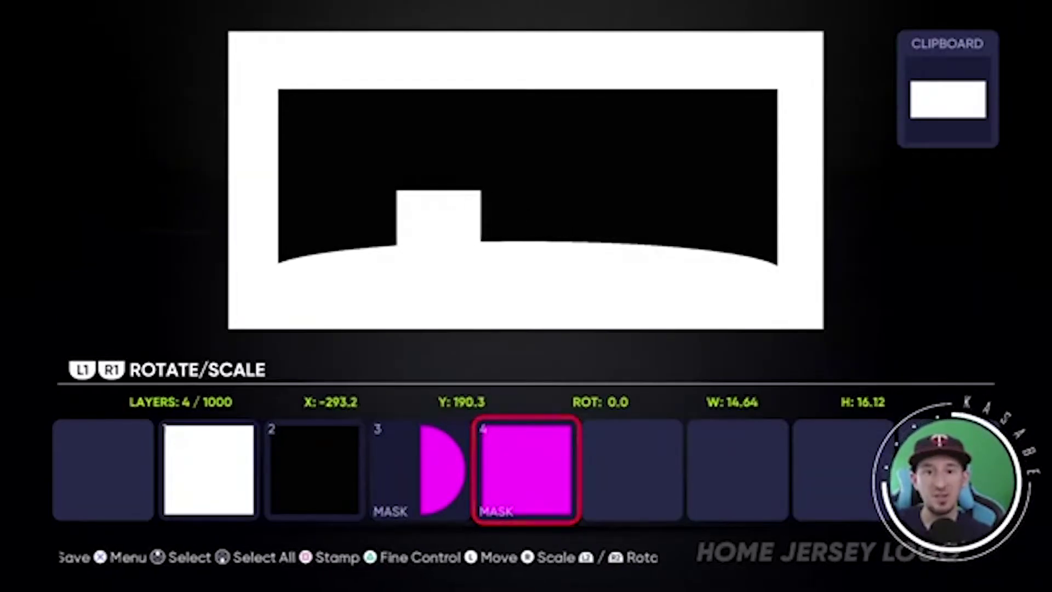
pyautogui.press('Left')
pyautogui.press('Up')
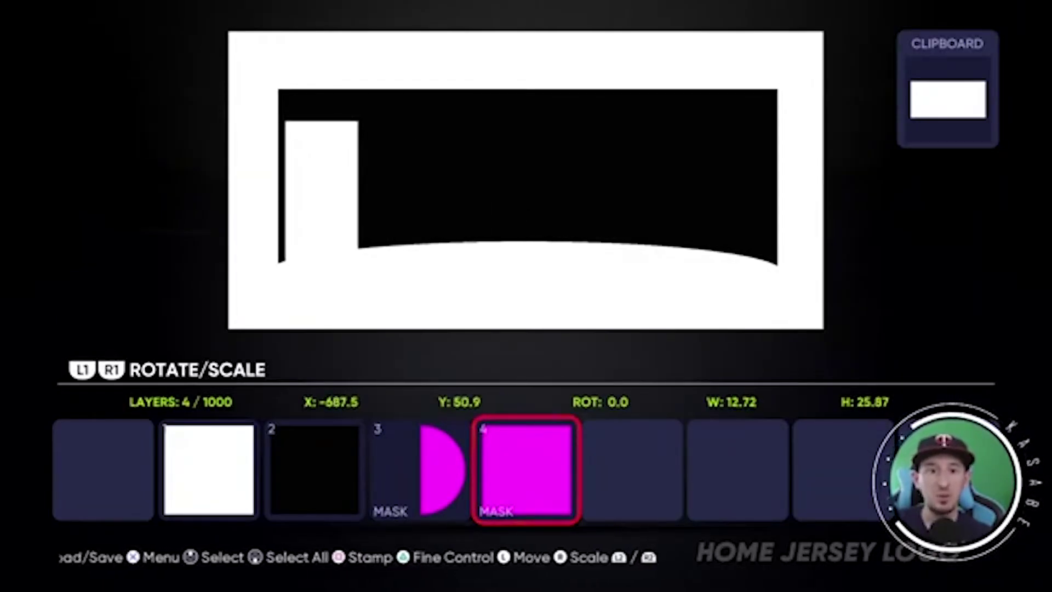
pyautogui.press('Up')
pyautogui.press('Down')
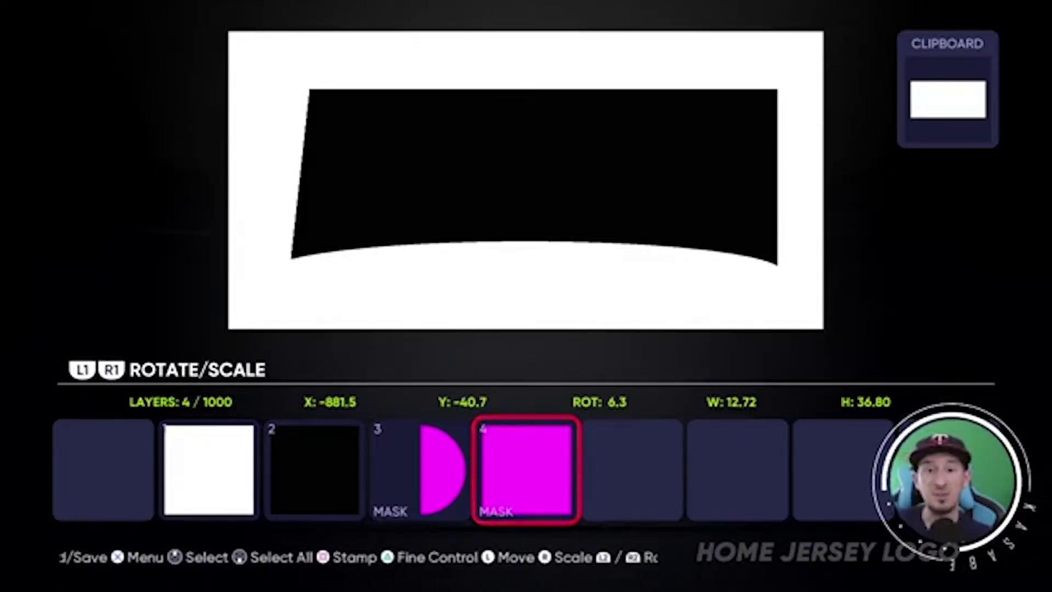
# Duplicate the tilted square mask and flip the copy horizontally
pyautogui.hotkey('ctrl', 'd')
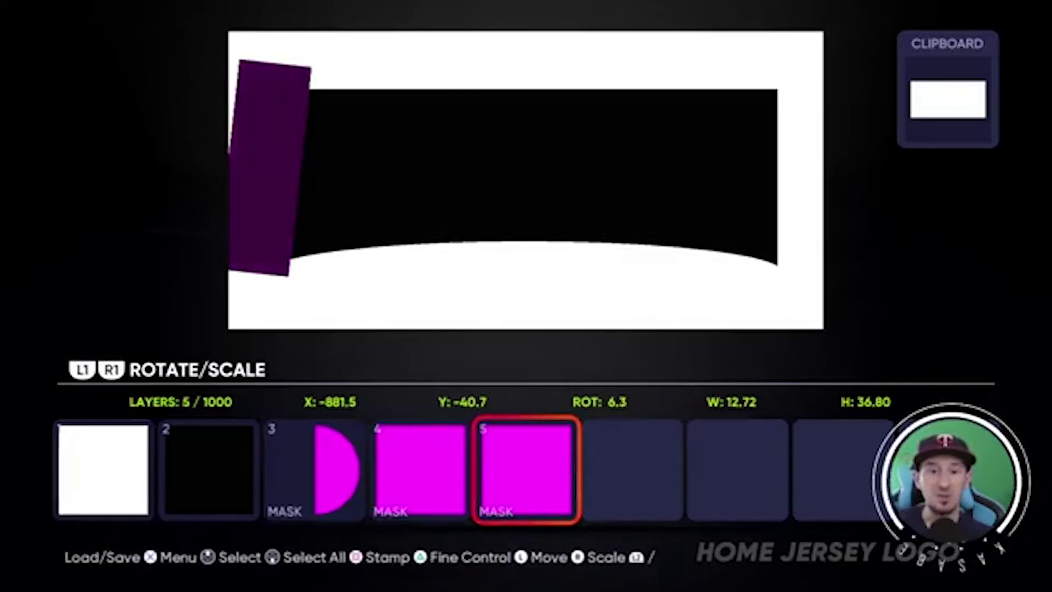
pyautogui.press('Return')
pyautogui.press('Up')
pyautogui.press('Up')
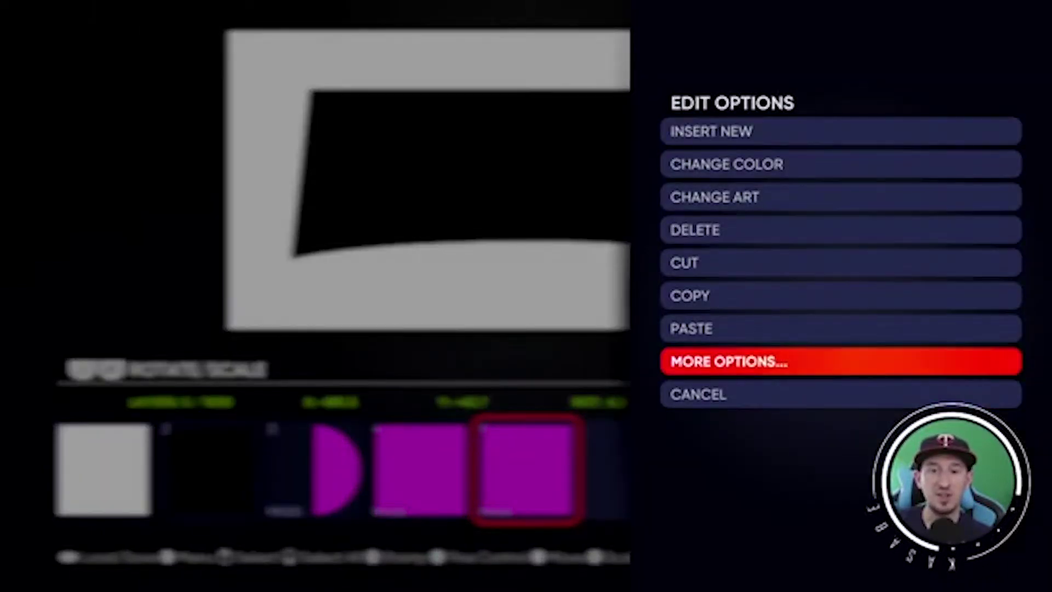
pyautogui.press('Return')
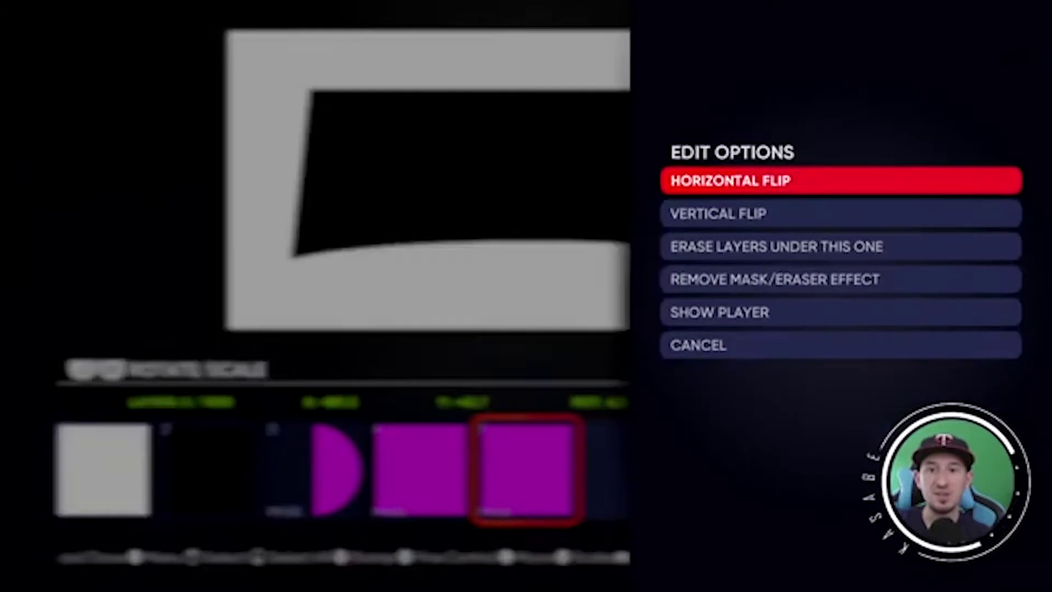
pyautogui.press('Return')
# Move the flipped mask to the black shape's right edge, at about X 927, to slant that side
pyautogui.press('Right')
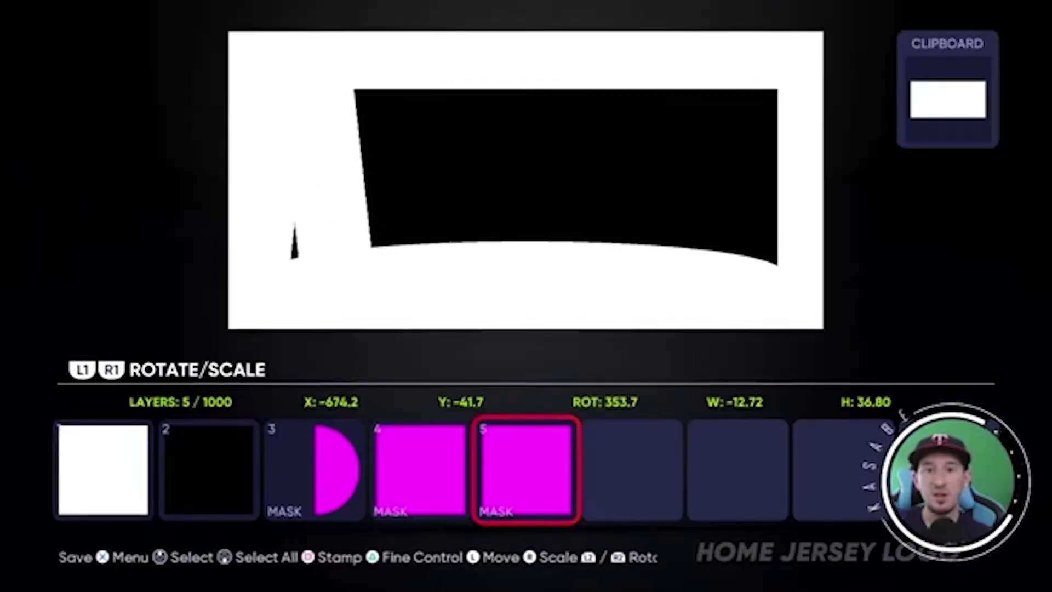
pyautogui.press('Right')
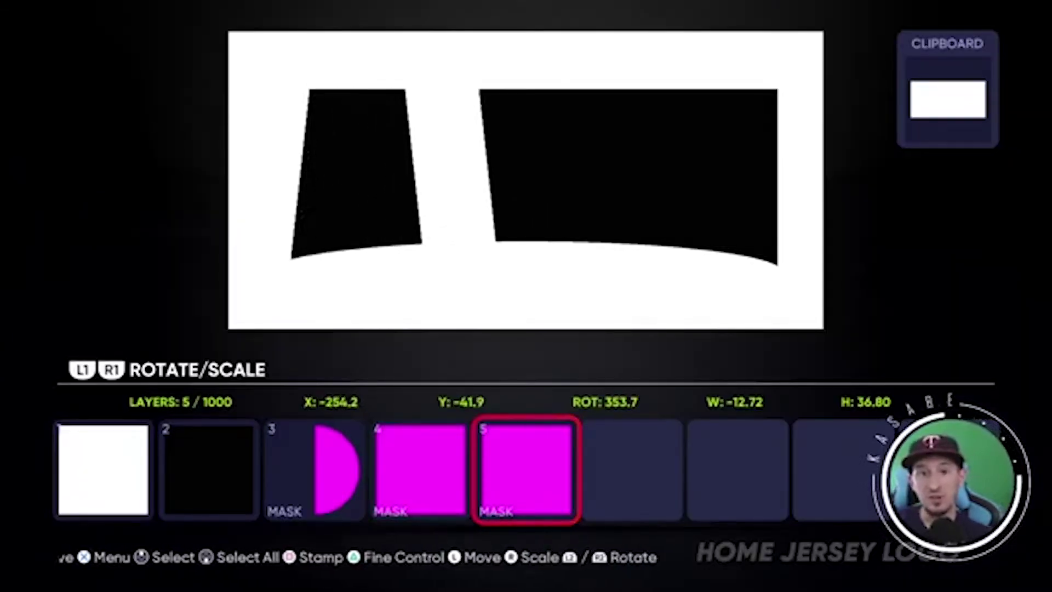
pyautogui.press('Right')
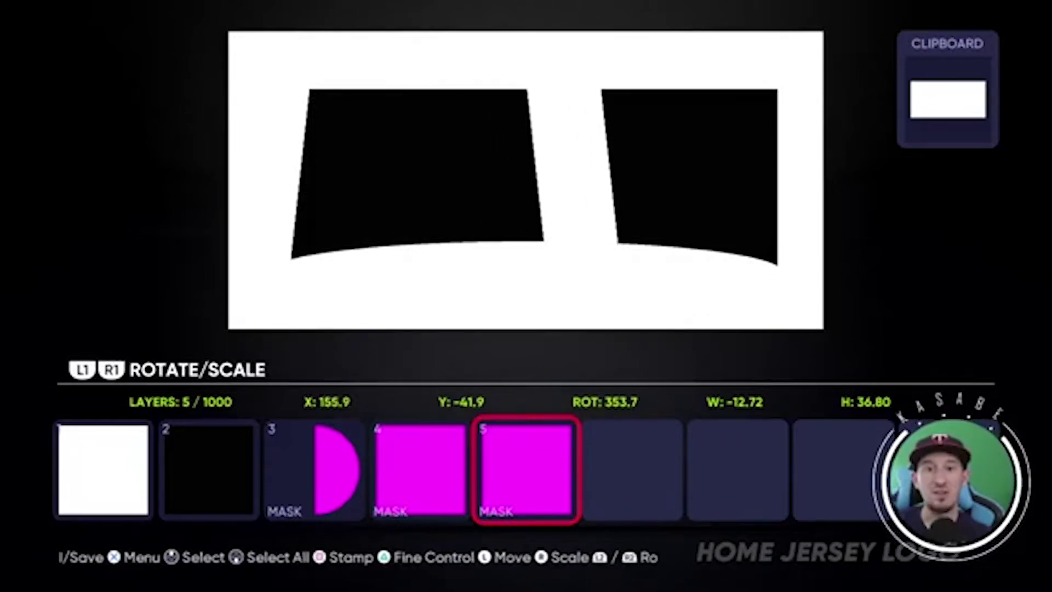
pyautogui.press('Right')
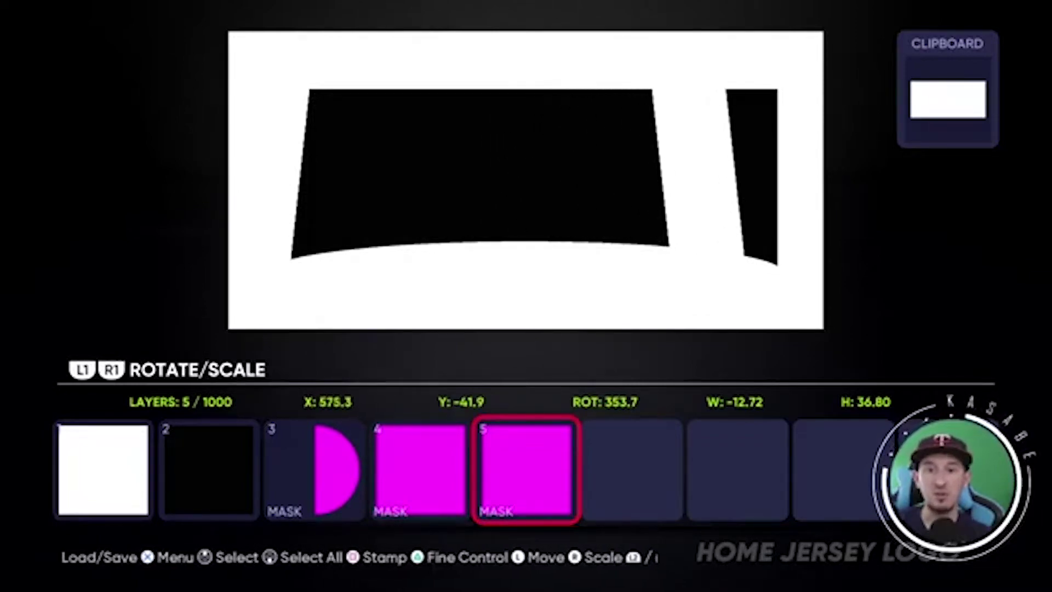
pyautogui.press('Right')
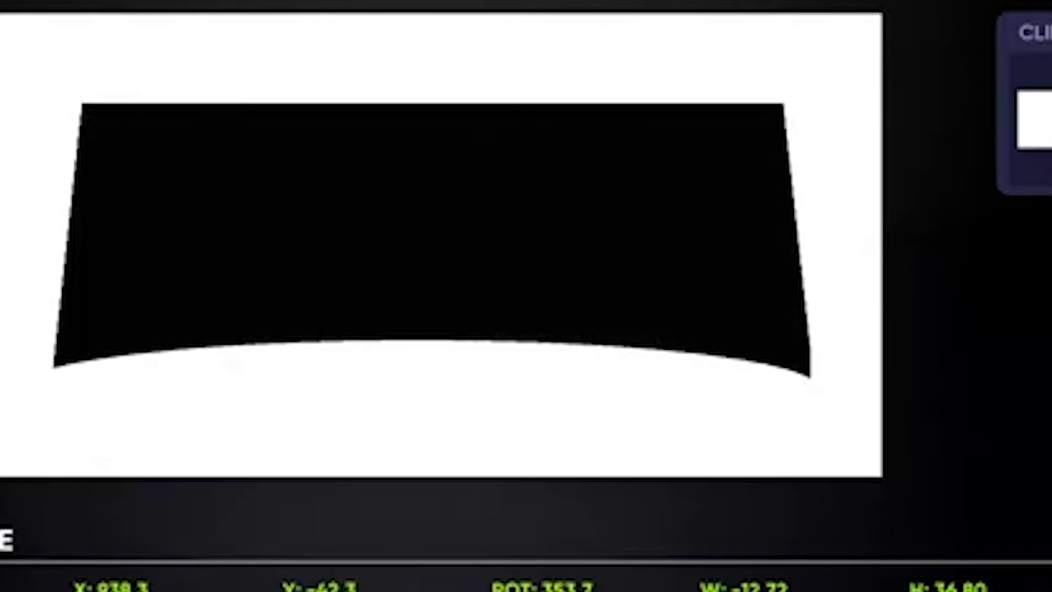
pyautogui.press('Left')
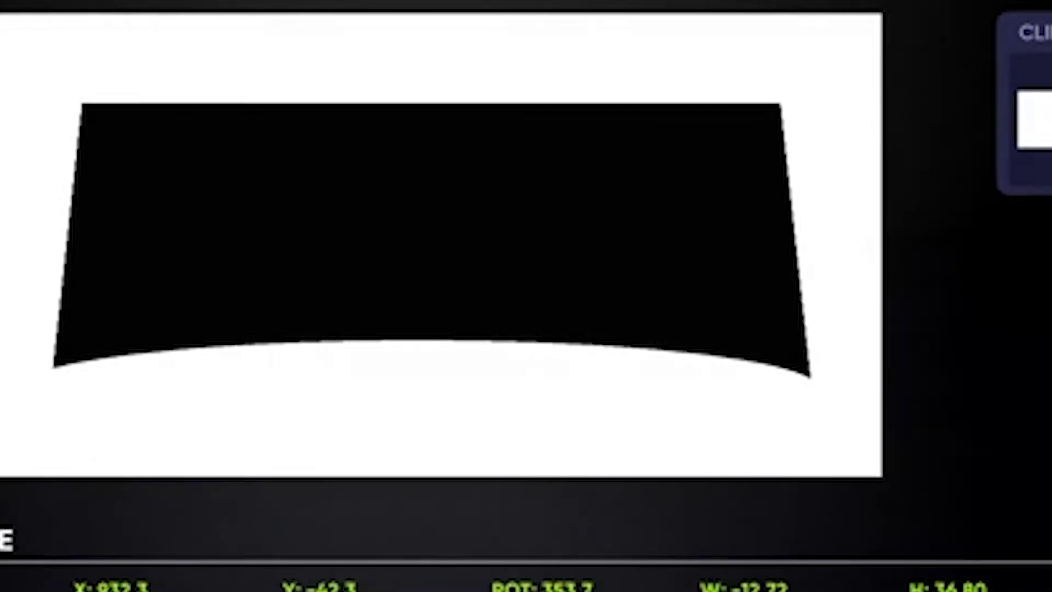
pyautogui.press('Left')
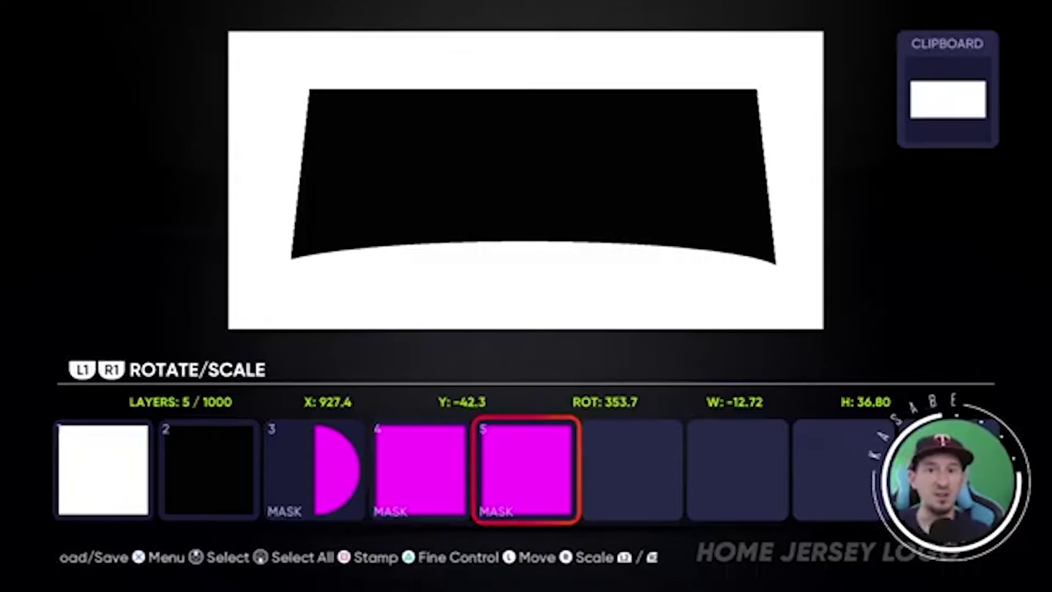
# Group the three mask layers and duplicate the black rectangle beneath them
pyautogui.press('Down')
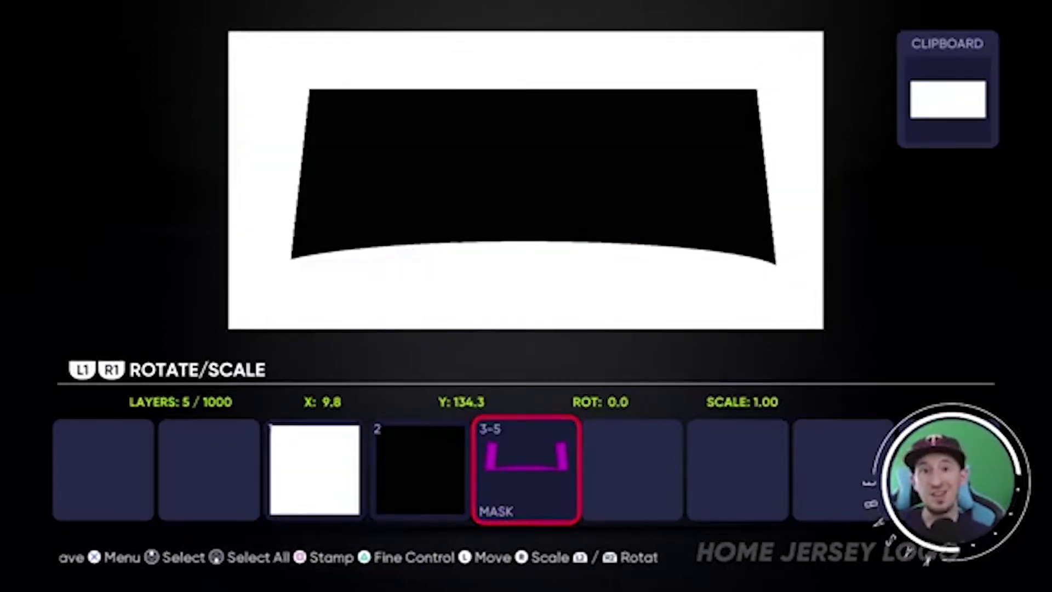
pyautogui.press('Left')
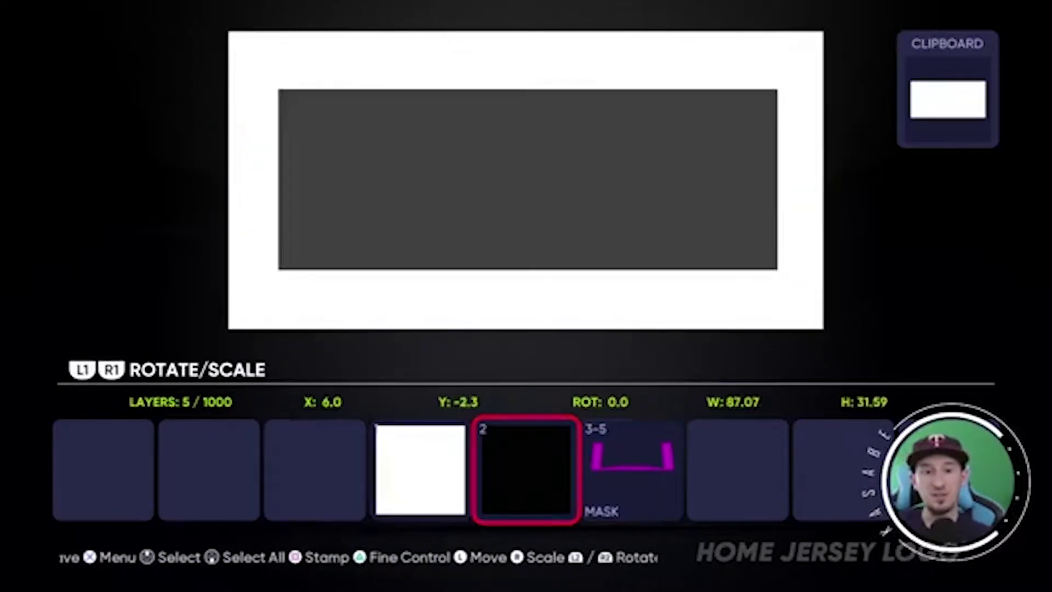
pyautogui.press('s')
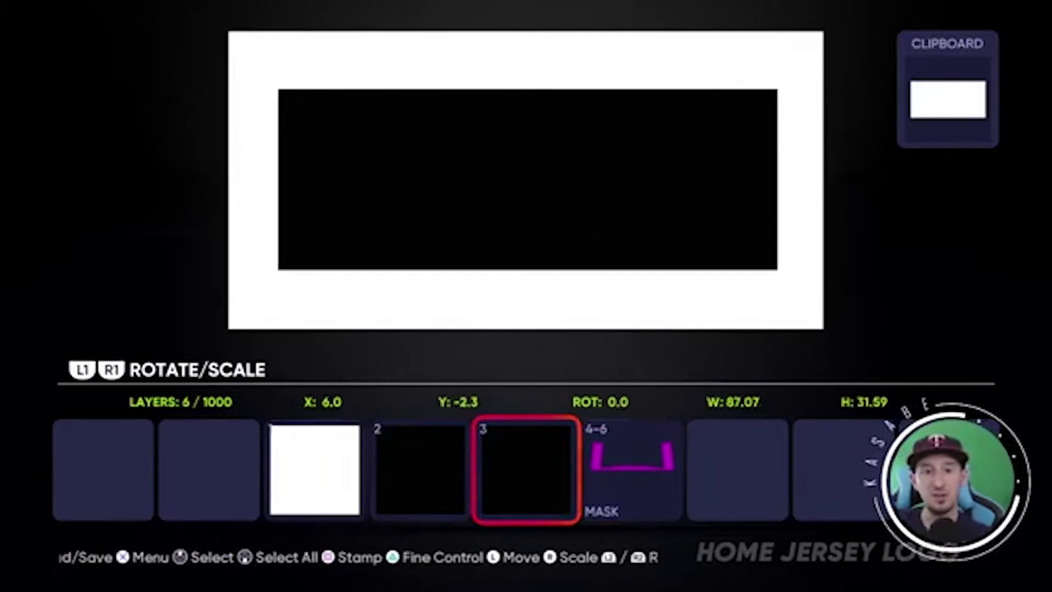
# Recolor the lower copy of the rectangle red and enlarge it slightly beyond the black shape
pyautogui.press('Left')
pyautogui.press('Return')
pyautogui.press('Down')
pyautogui.press('Return')
pyautogui.press('Right')
pyautogui.press('Right')
pyautogui.press('Right')
pyautogui.press('Right')
pyautogui.press('Right')
pyautogui.press('Right')
pyautogui.press('Right')
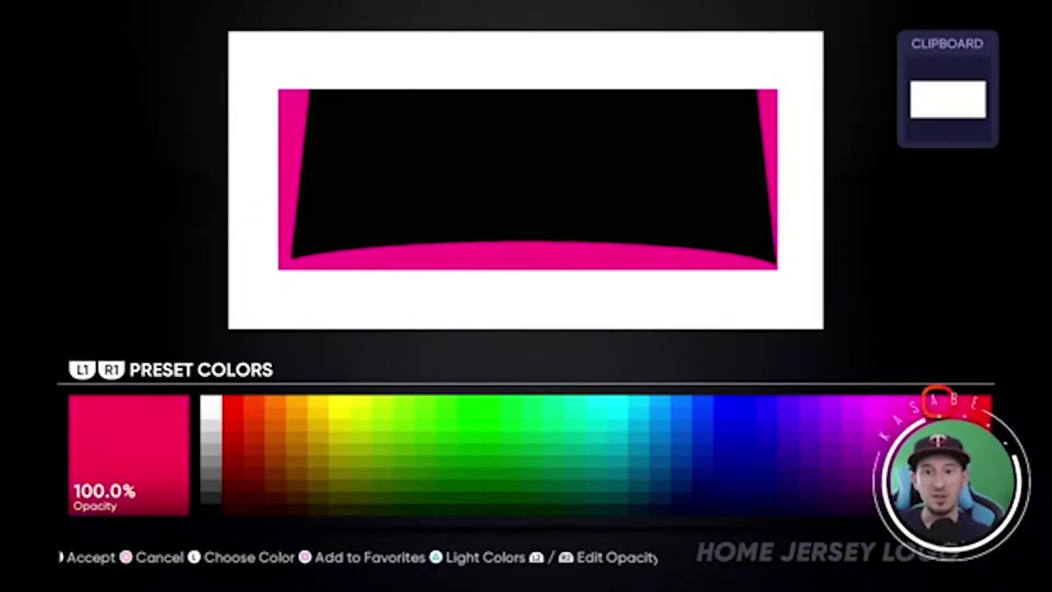
pyautogui.press('Return')
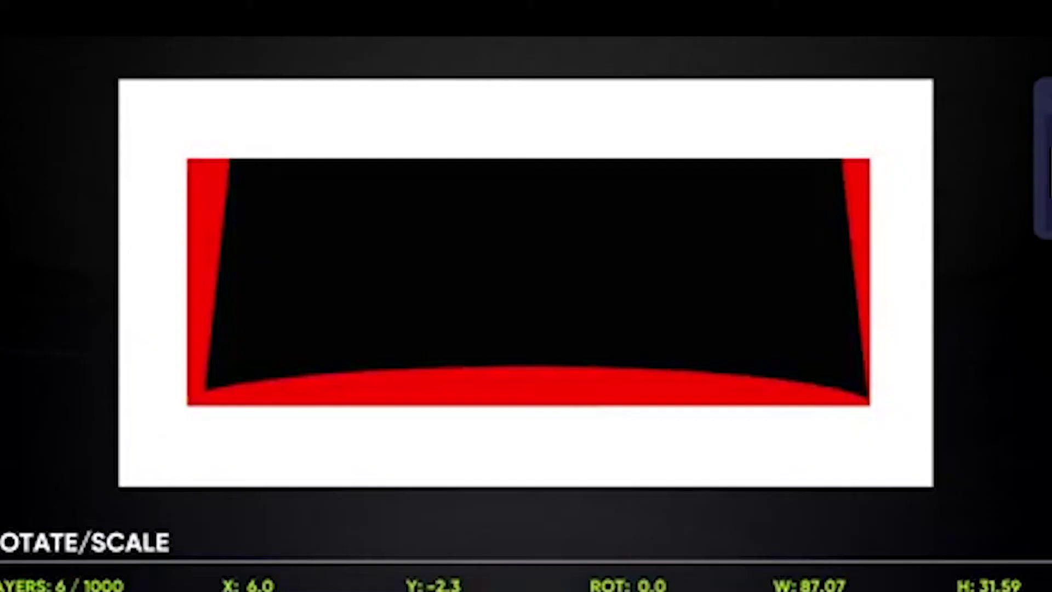
pyautogui.press('Up')
pyautogui.press('Right')
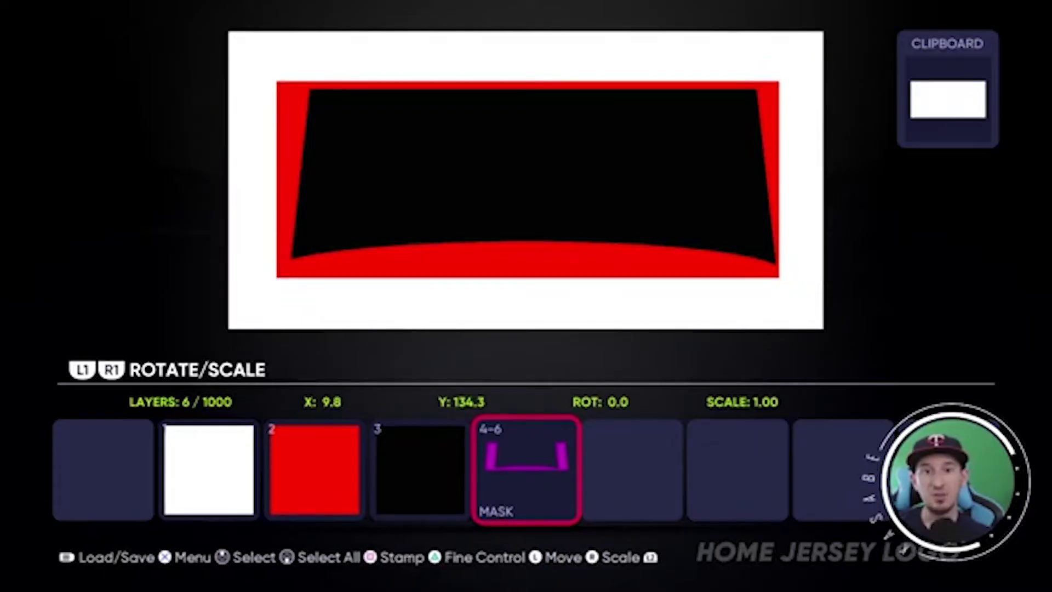
# Duplicate the three-layer mask group and place one copy between the red and black rectangles
pyautogui.hotkey('ctrl', 'd')
pyautogui.press('Left')
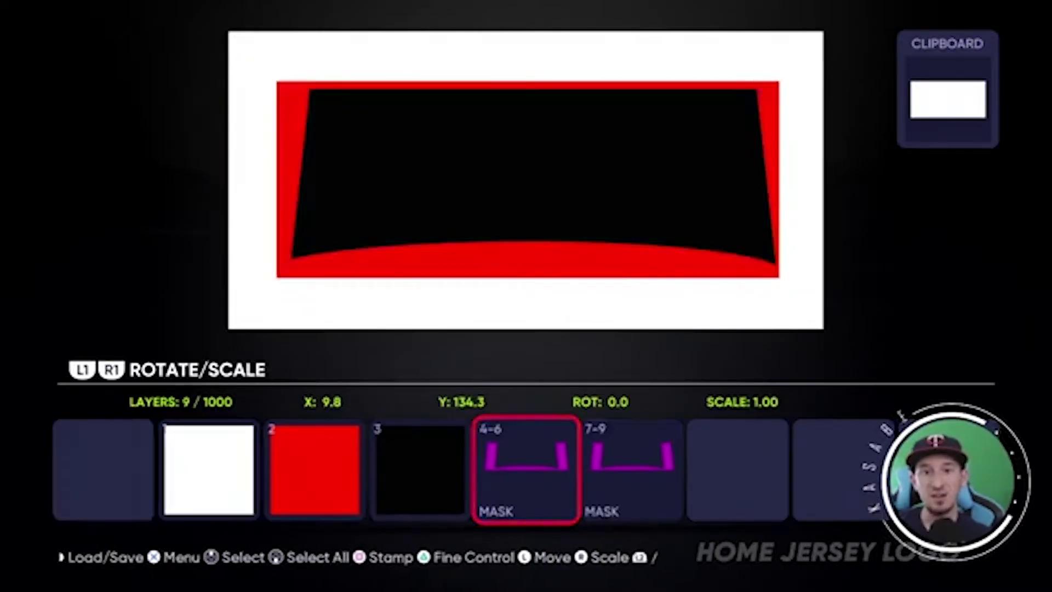
pyautogui.press('Tab')
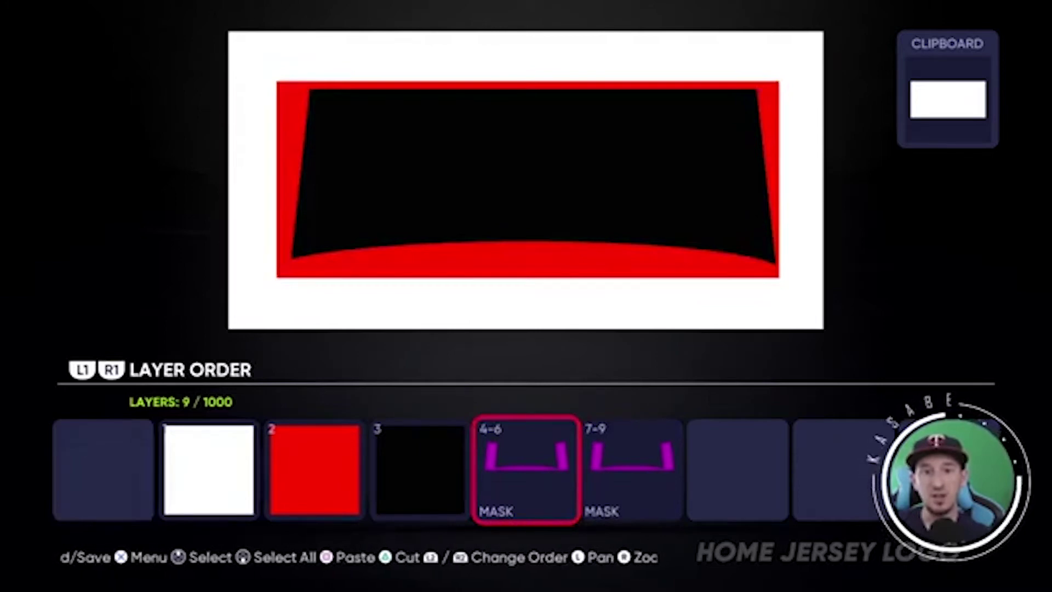
pyautogui.press('Left')
pyautogui.press('Tab')
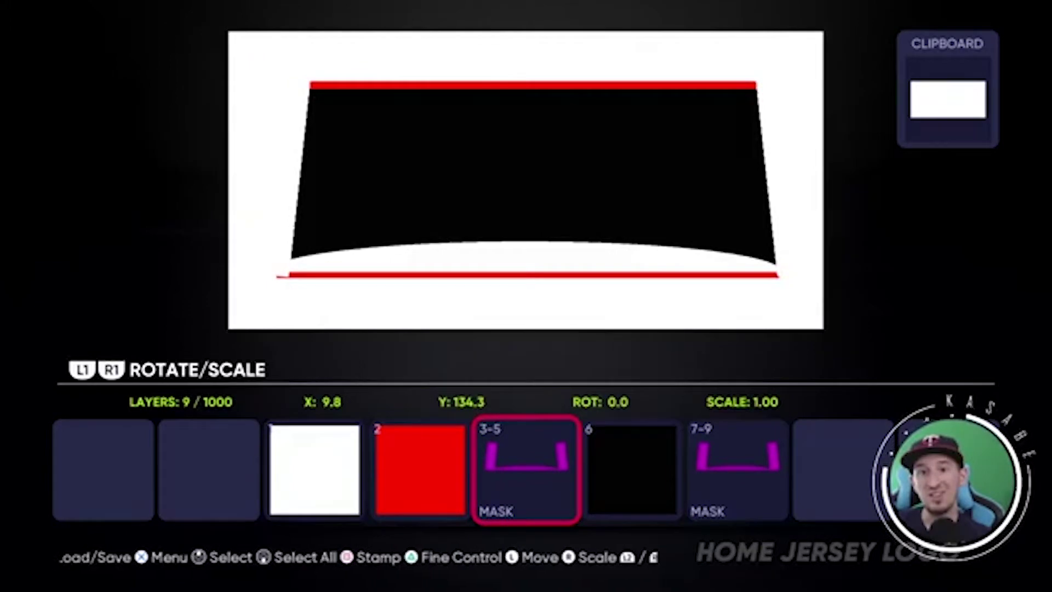
# Enlarge the lower mask group slightly so a red border shows along the black shape's slanted sides
pyautogui.press('Up')
pyautogui.press('Up')
pyautogui.press('Up')
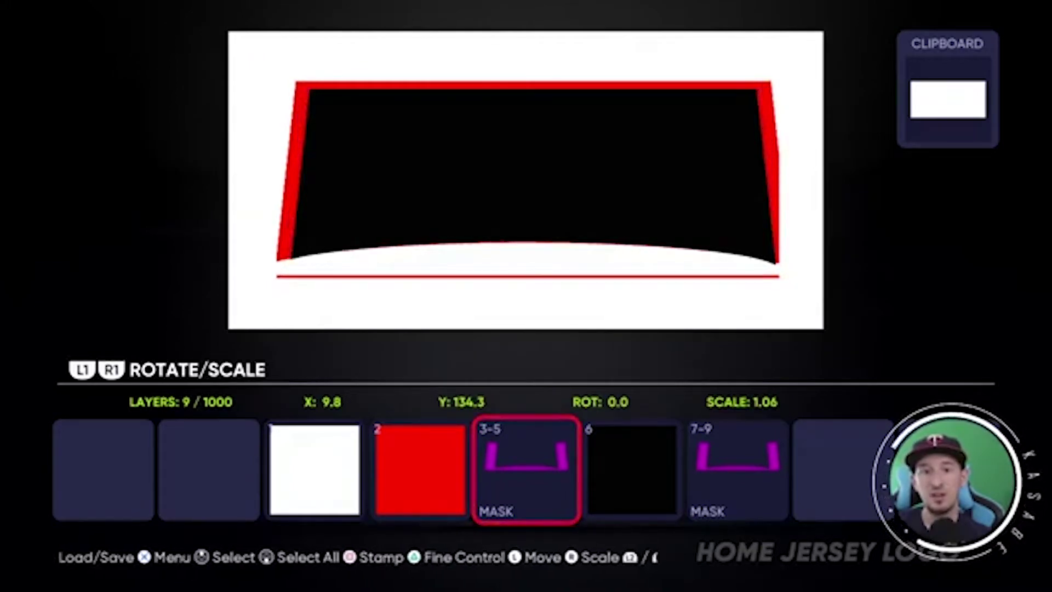
pyautogui.press('Down')
# Move the lower group's half-circle mask to about Y 349.9 and extend the red rectangle to complete the bottom and side border
pyautogui.press('Return')
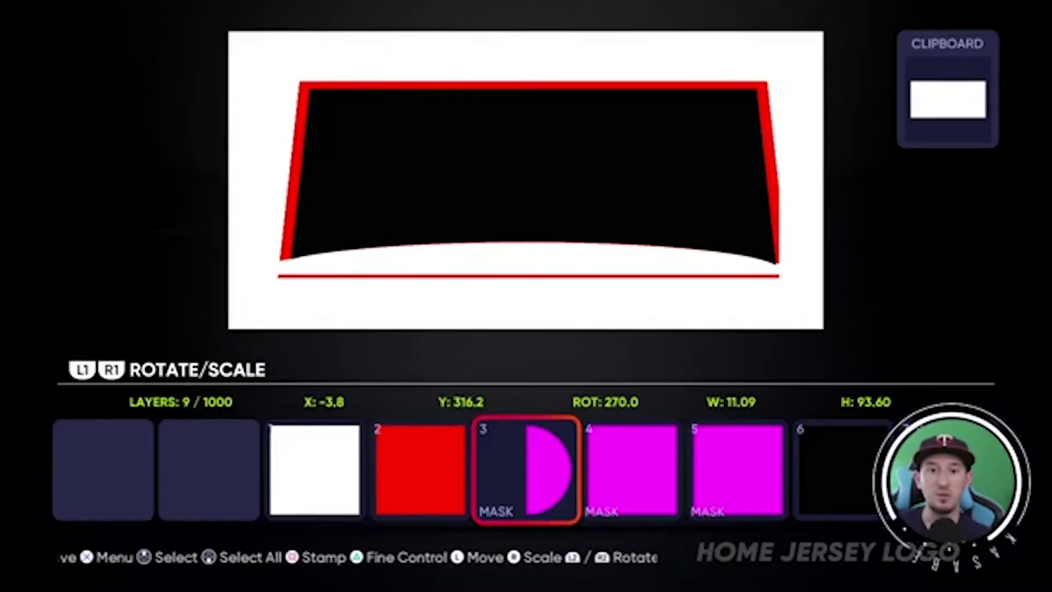
pyautogui.press('Down')
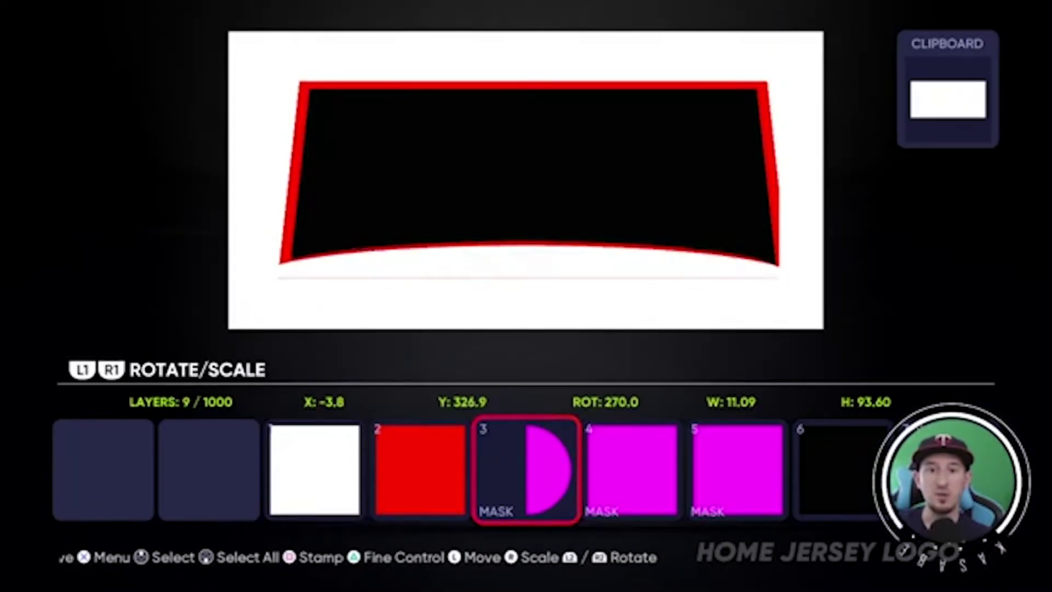
pyautogui.press('Left')
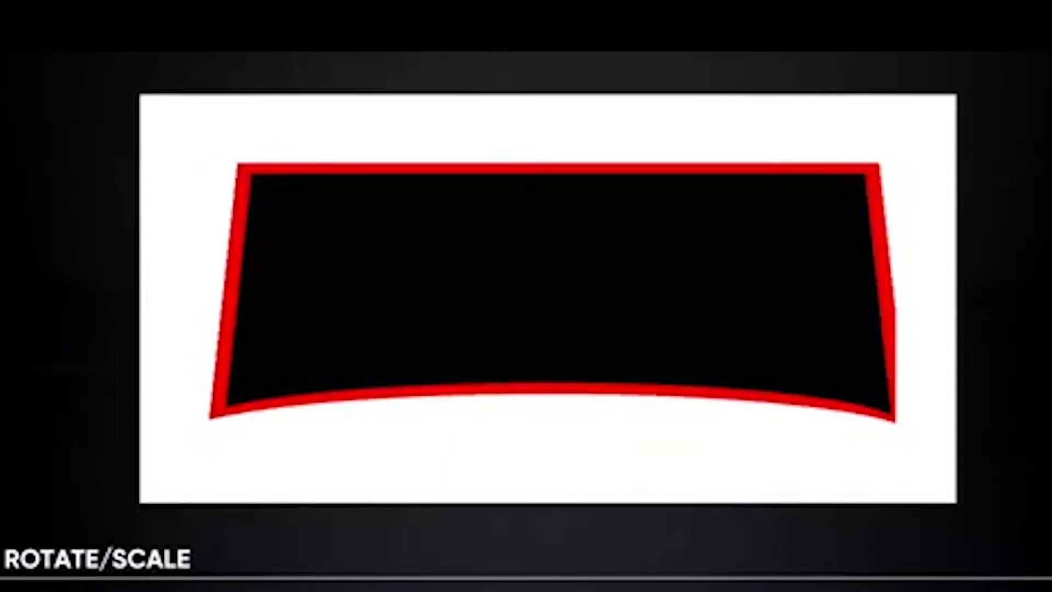
pyautogui.press('Right')
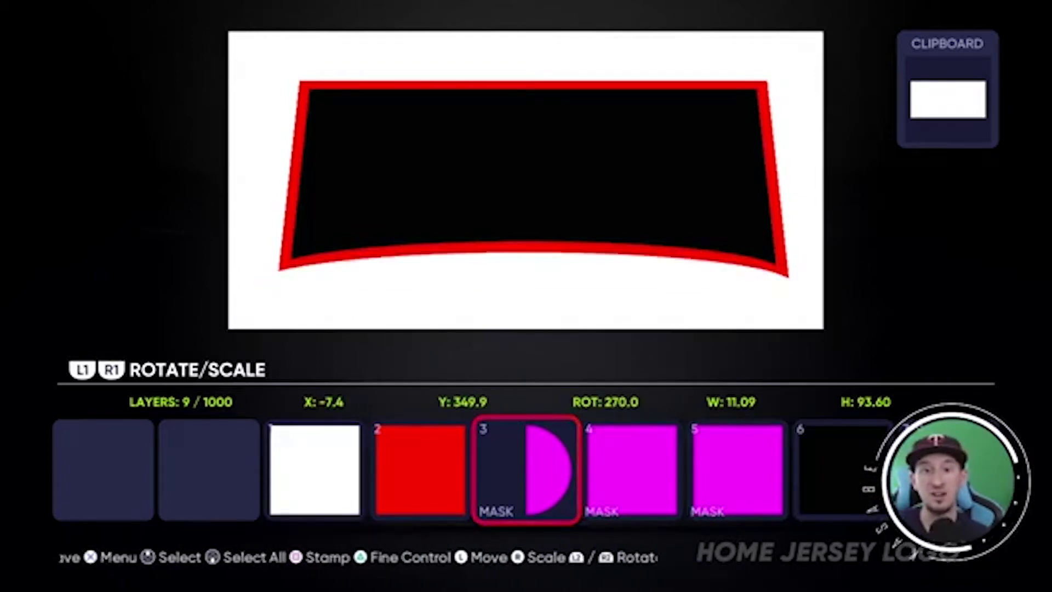
# Add a vertical bar mask about 1.96 wide and 45.57 high at the centre and duplicate it to each side, dividing the shape into four panels
pyautogui.press('Return')
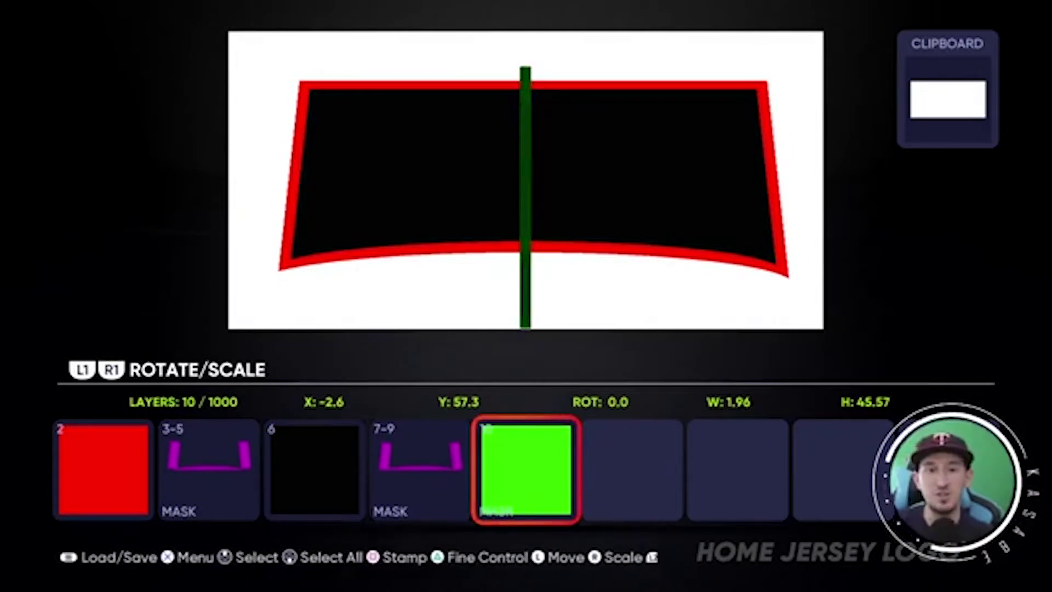
pyautogui.press('s')
pyautogui.press('Right')
pyautogui.press('Right')
pyautogui.press('Left')
pyautogui.press('s')
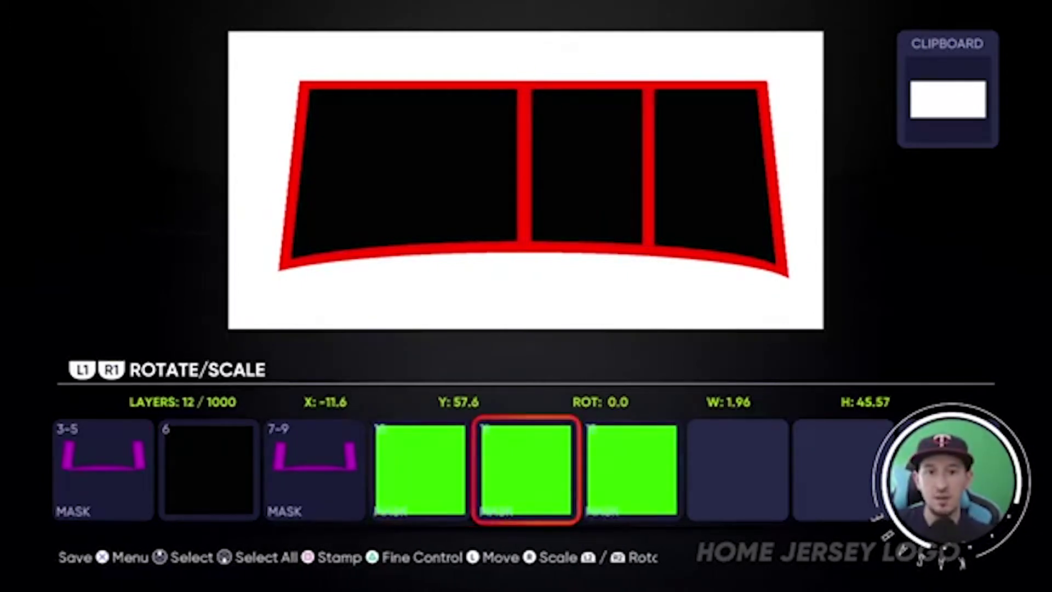
pyautogui.press('Left')
pyautogui.press('Right')
# Add a blue square mask, resize it to about 6.03 by 27.39, and place it beside the fourth panel's left divider
pyautogui.press('Right')
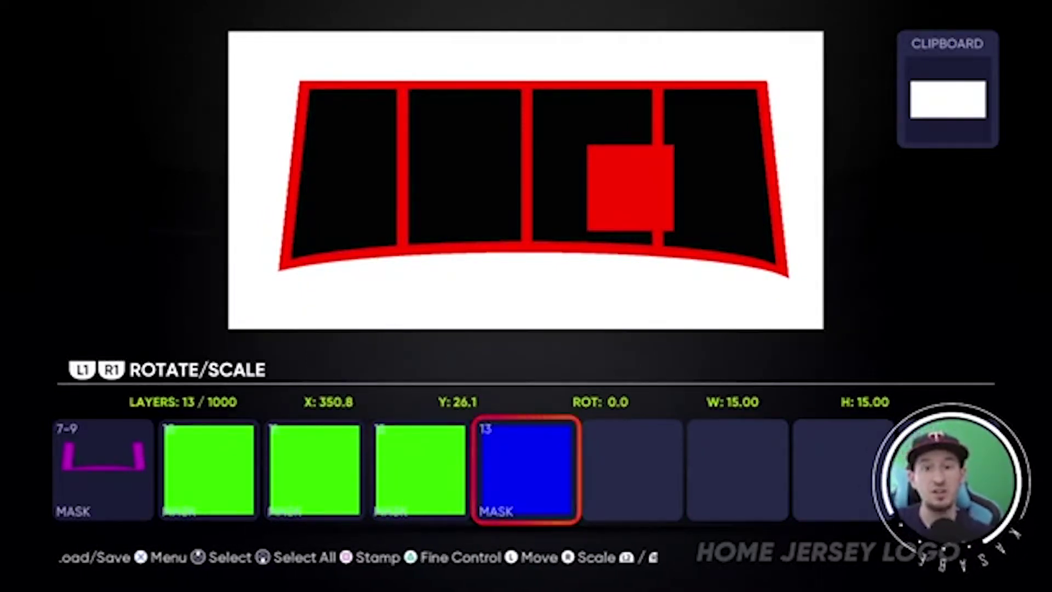
pyautogui.press('Right')
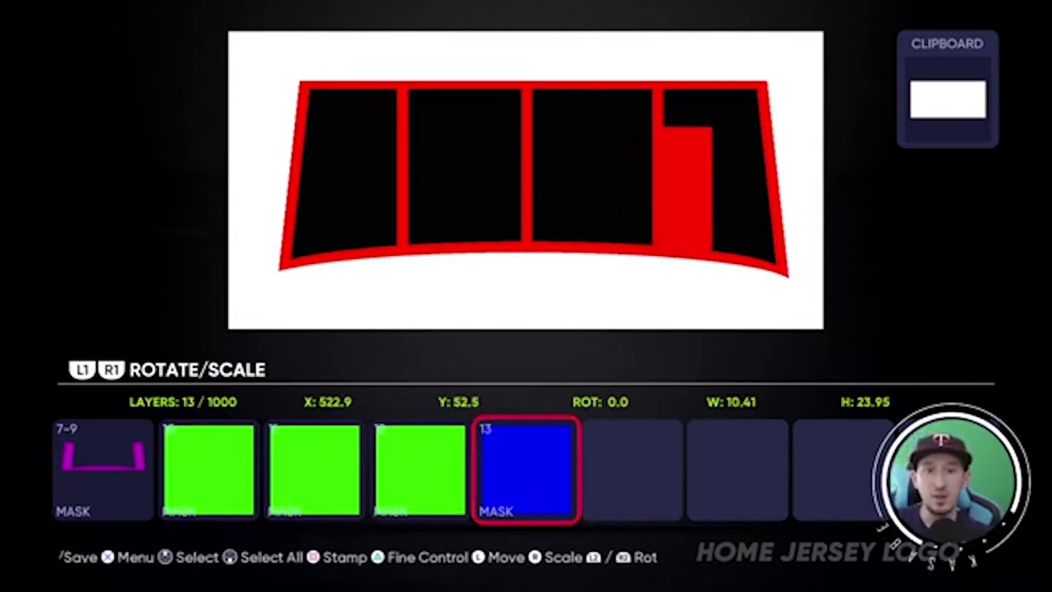
pyautogui.press('Left')
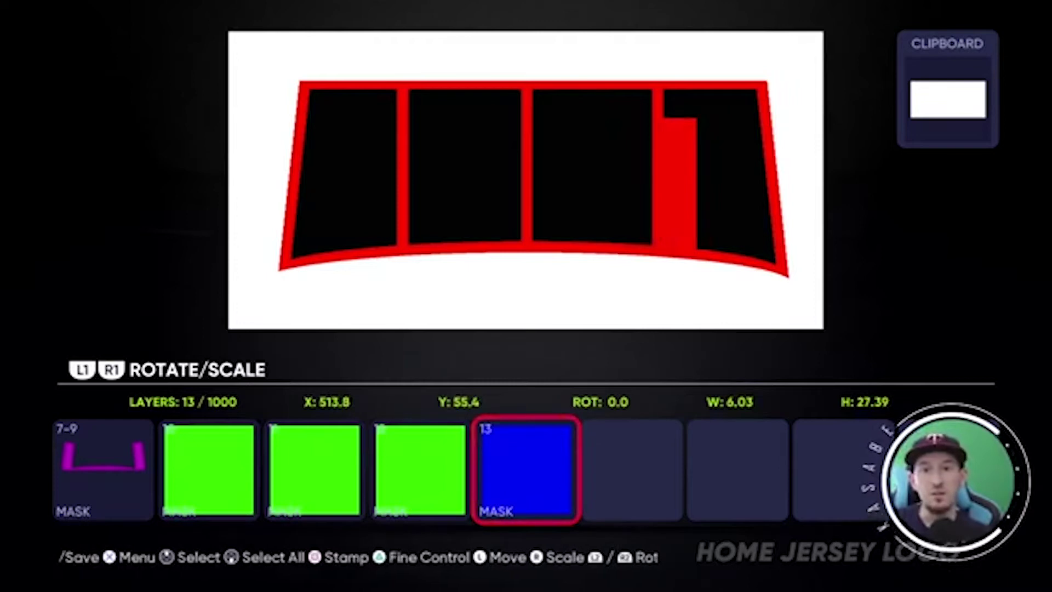
pyautogui.press('Right')
# Duplicate the blue mask and move the copy to about X 765.8 with a width of about 7.95 to carve the T's right side
pyautogui.hotkey('ctrl', 'd')
pyautogui.press('Right')
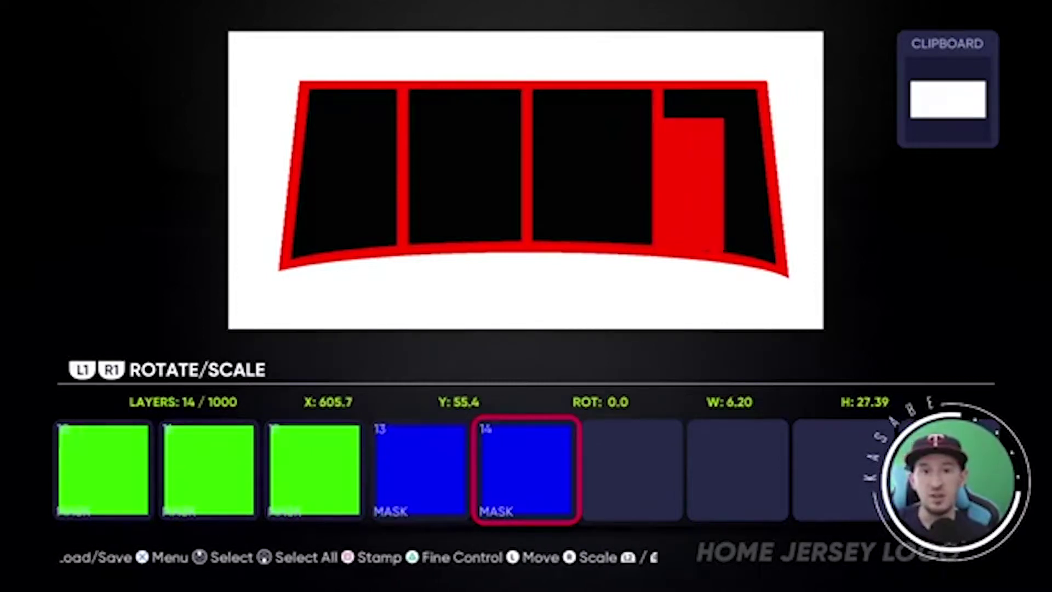
pyautogui.press('Right')
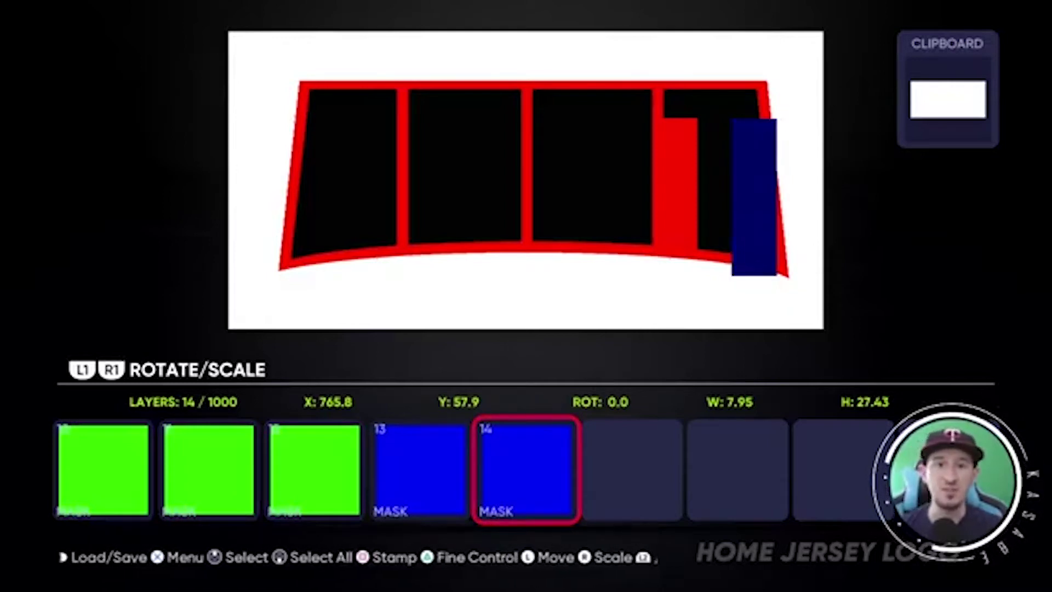
# Move the mirrored copy of the grouped T masks to the first panel to carve the opening T
pyautogui.press('R1')
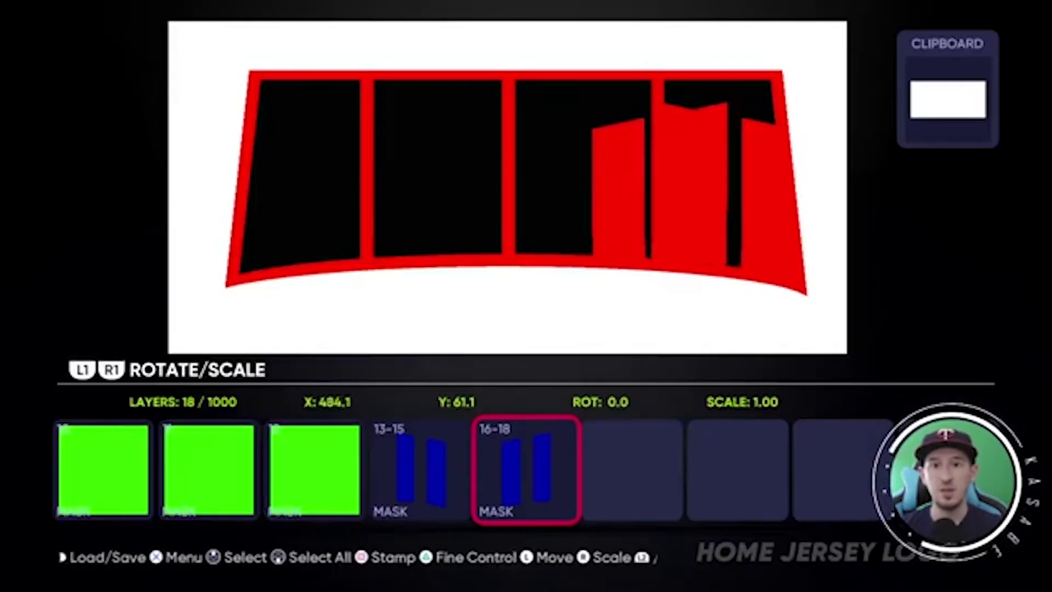
pyautogui.press('Left')
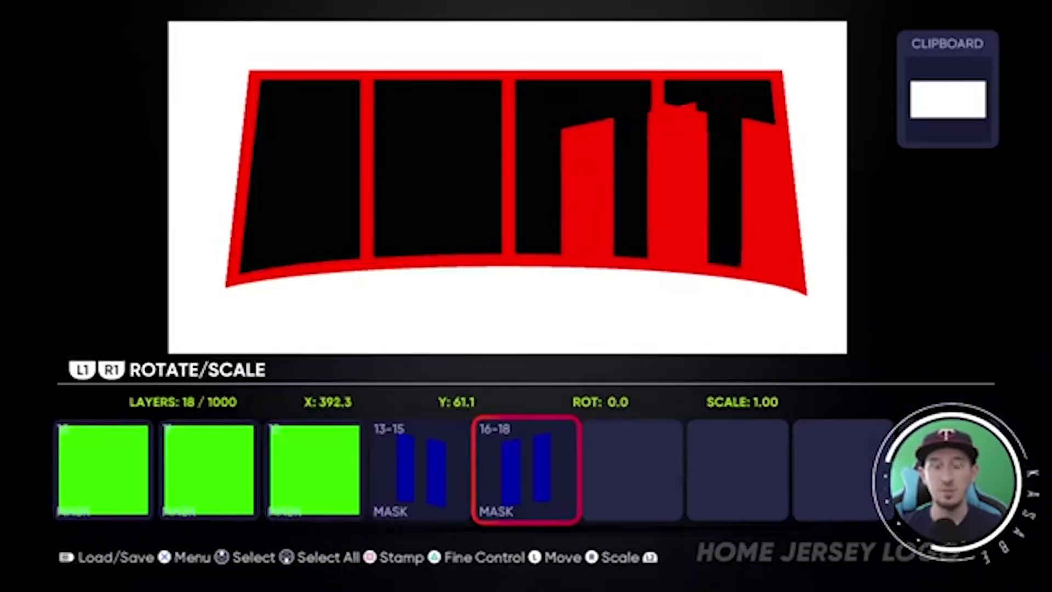
pyautogui.press('Left')
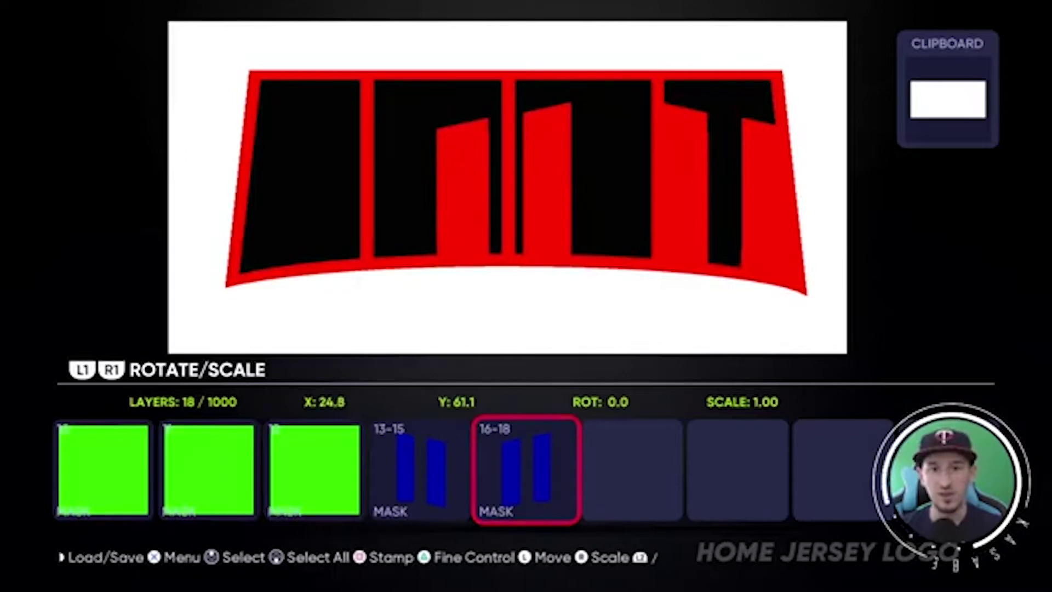
pyautogui.press('Left')
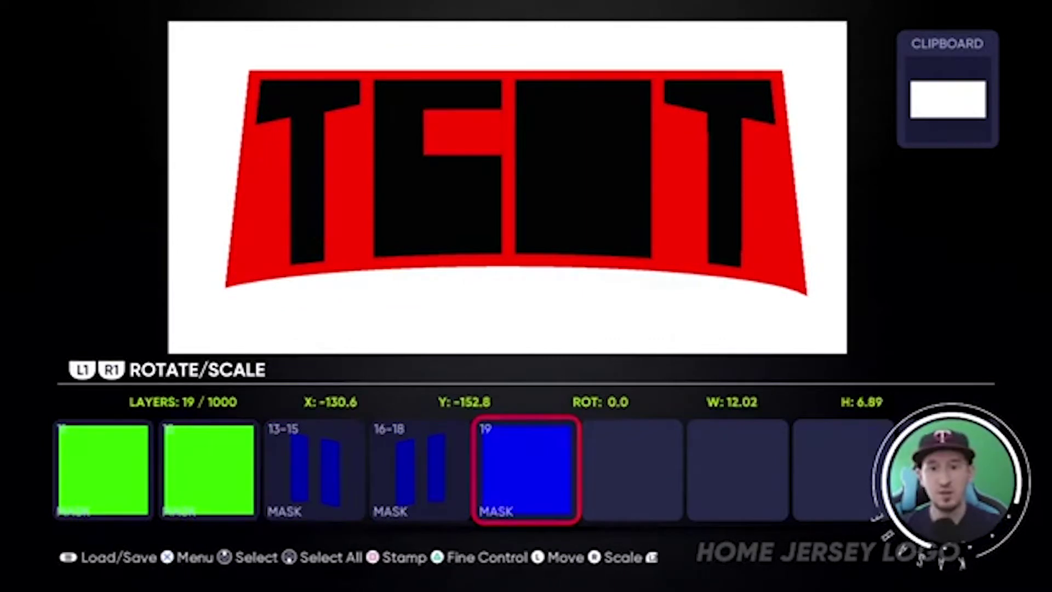
# Duplicate the second panel's notch mask and position the copy at about X -131.6, Y 57.9 to form an E
pyautogui.press('L1')
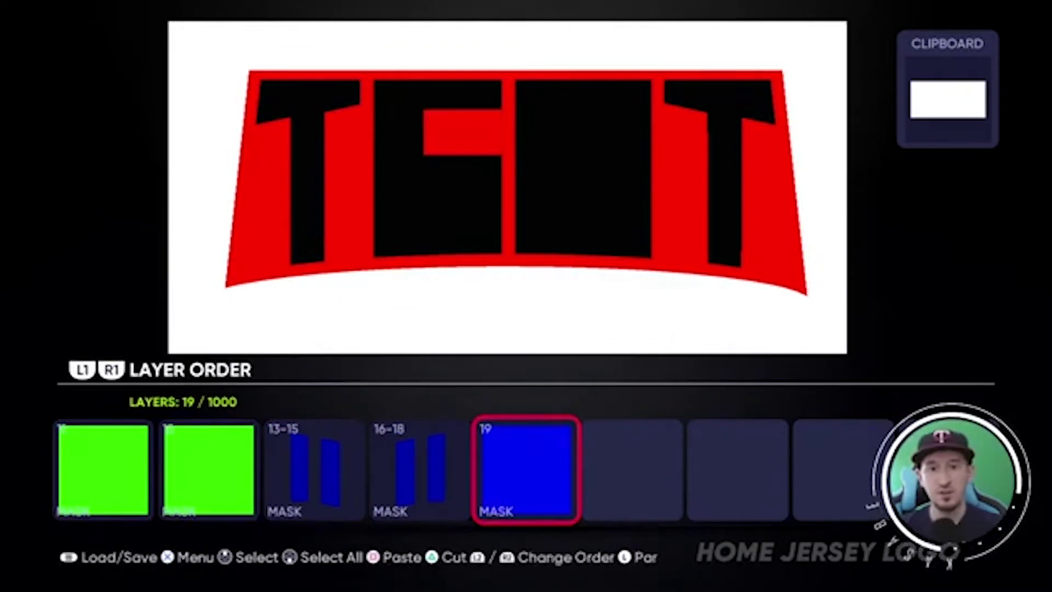
pyautogui.scroll(3, 507, 186)
pyautogui.scroll(-3, 507, 186)
pyautogui.scroll(-1, 507, 186)
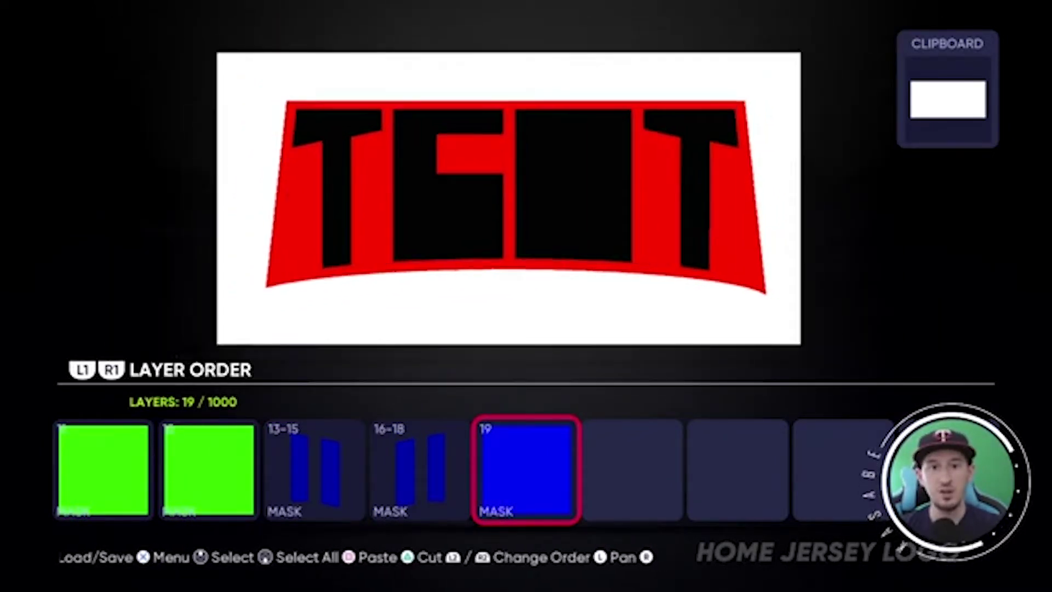
pyautogui.press('R1')
pyautogui.press('Down')
pyautogui.press('Left')
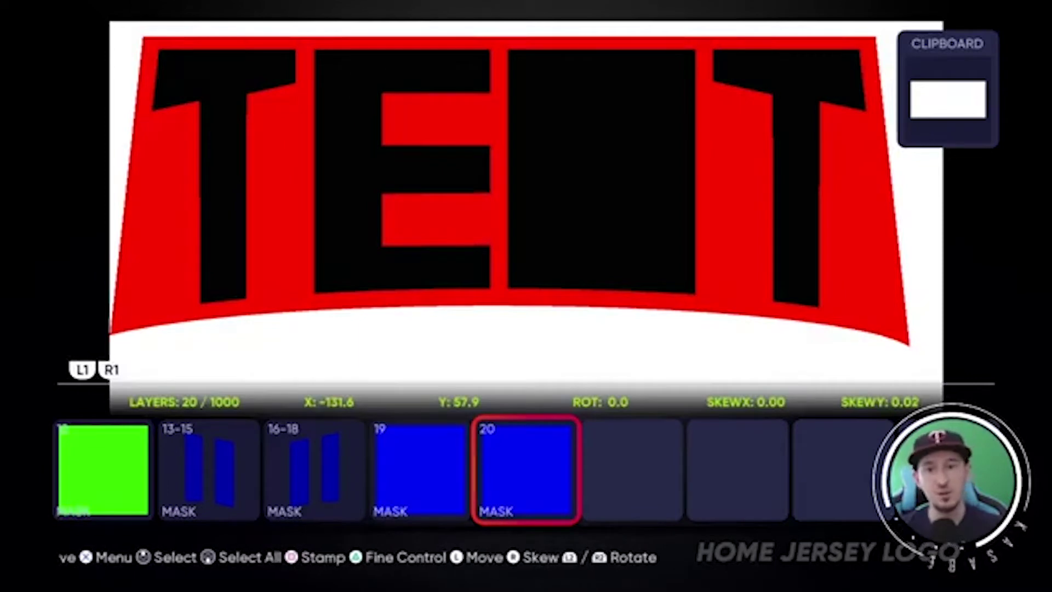
# Skew both notch masks of the E vertically, setting the lower one's Y skew to about 0.17
pyautogui.press('Up')
pyautogui.press('Up')
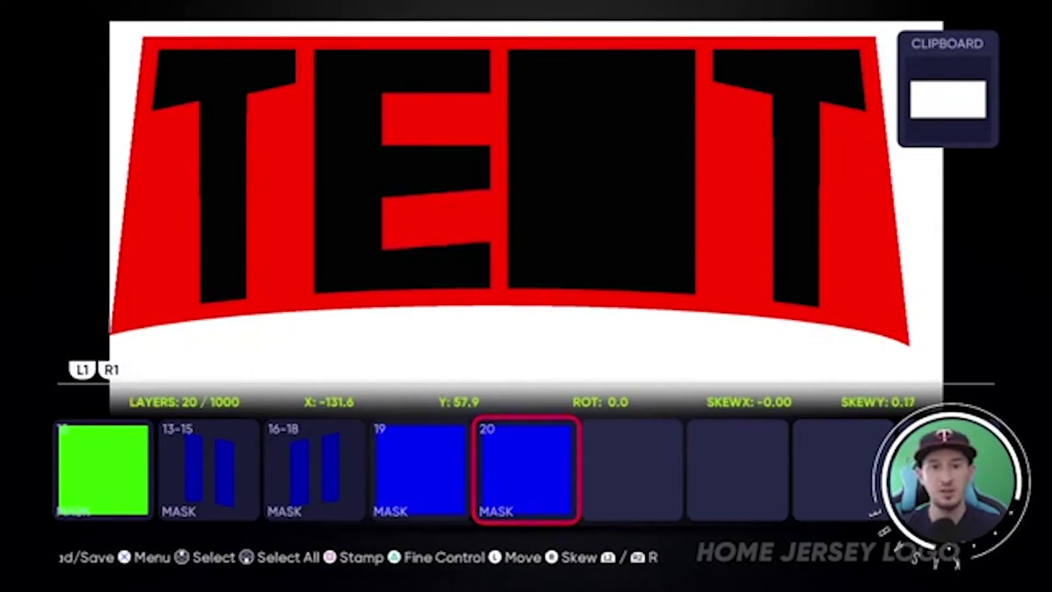
pyautogui.press('Left')
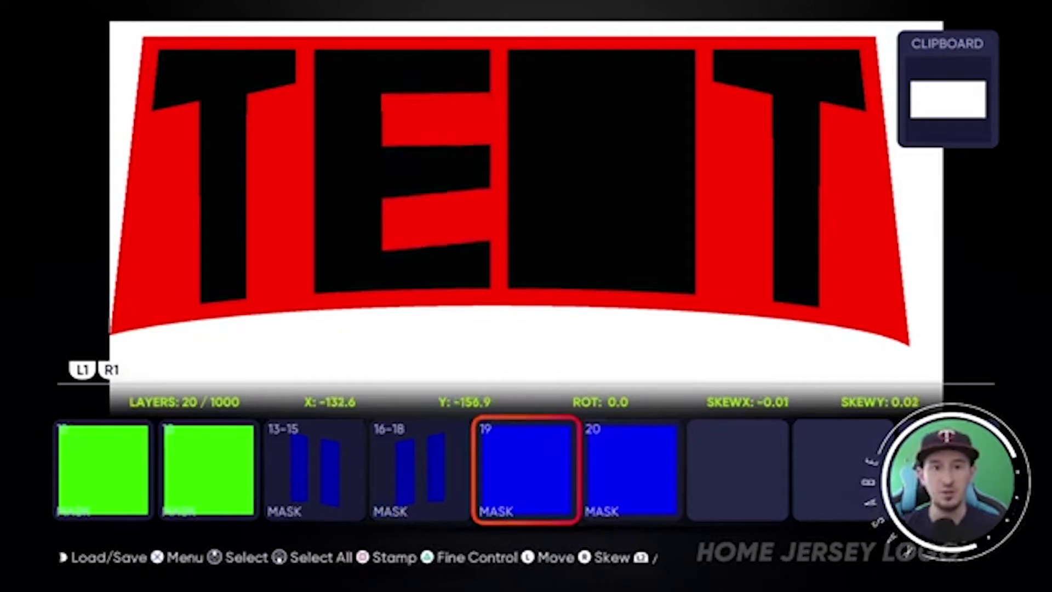
pyautogui.press('Right')
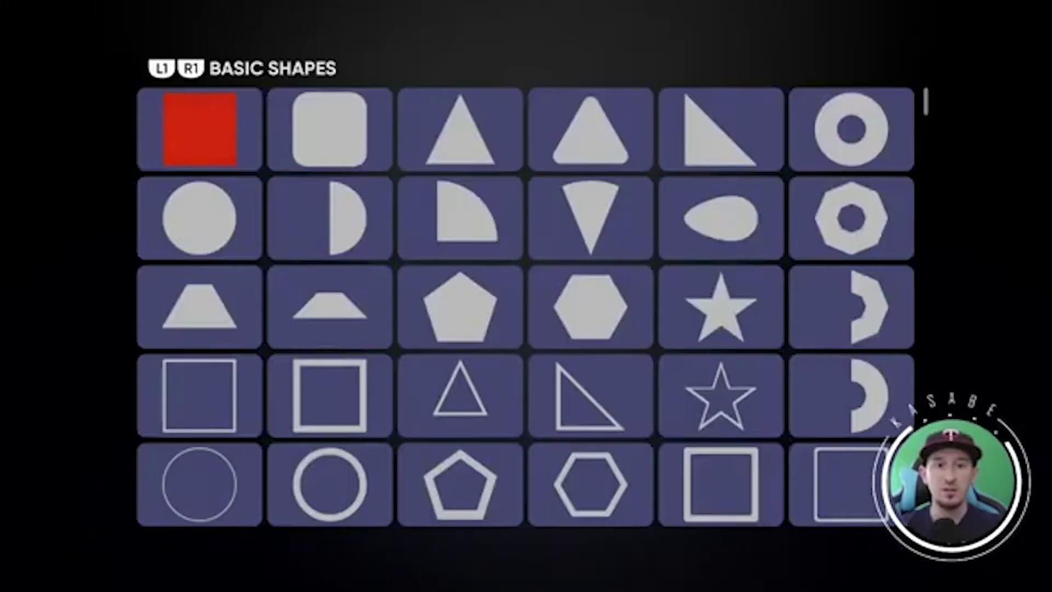
# Insert the medium-thin arched band from the Curve Shapes library as a new layer
pyautogui.press('pagedown')
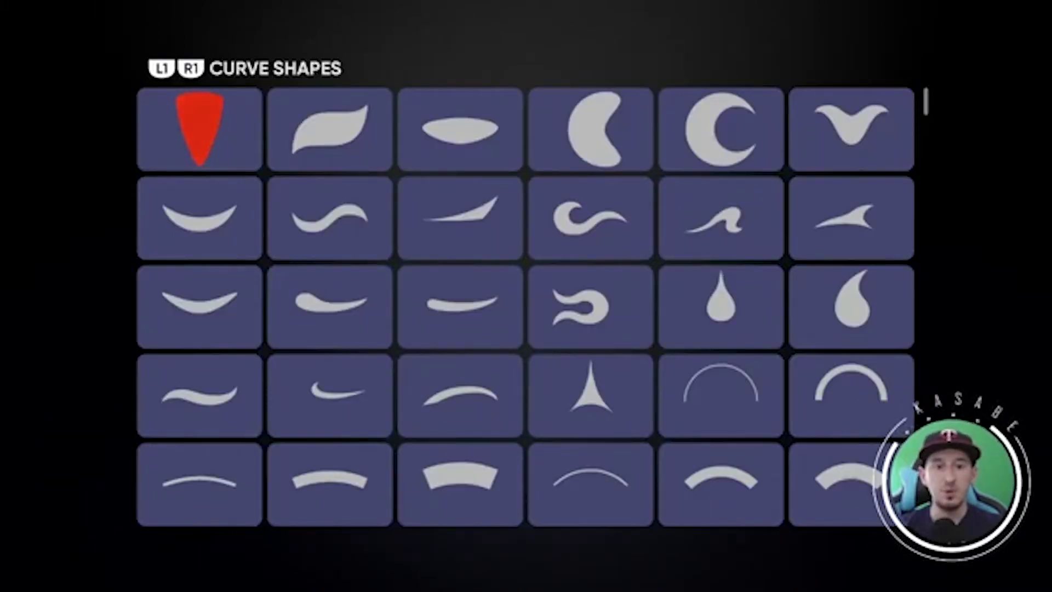
pyautogui.press('Down')
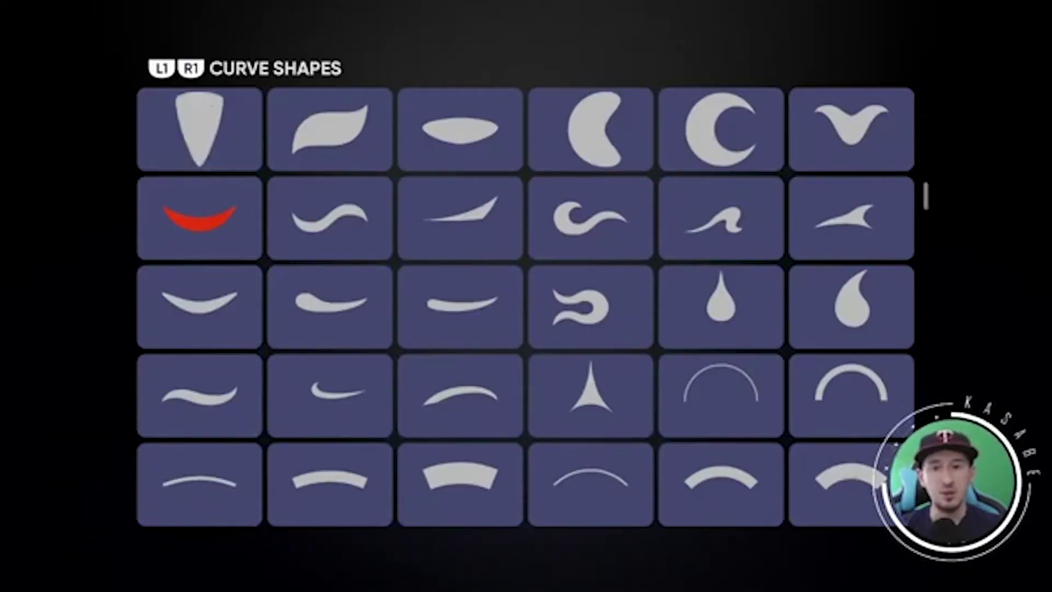
pyautogui.press('Down')
pyautogui.press('Down')
pyautogui.press('Down')
pyautogui.press('Right')
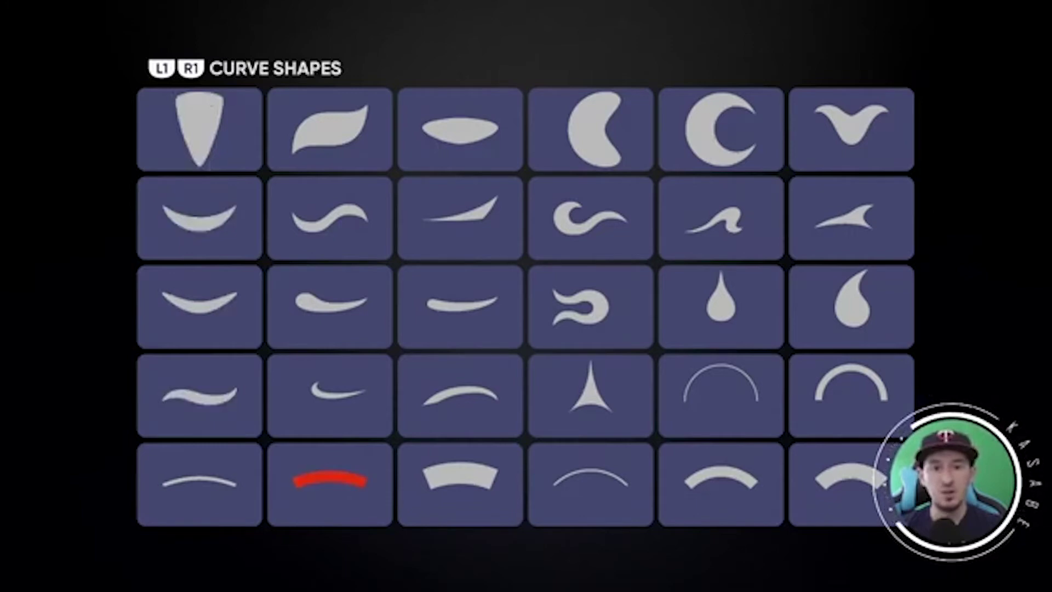
pyautogui.press('Return')
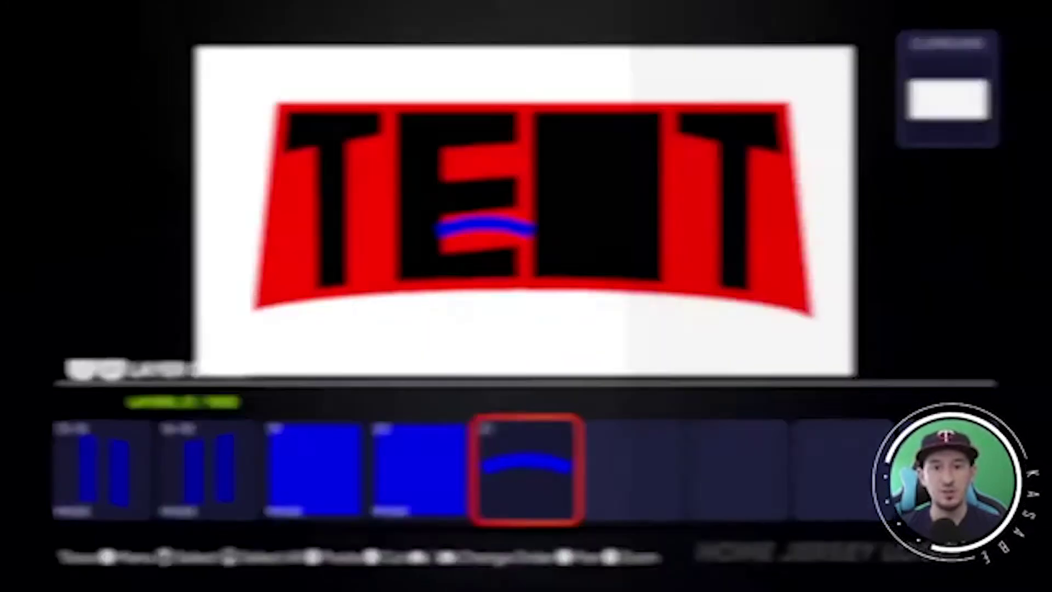
# Change the arched band's art to the crescent curve and turn the layer into a mask
pyautogui.press('Return')
pyautogui.press('Up')
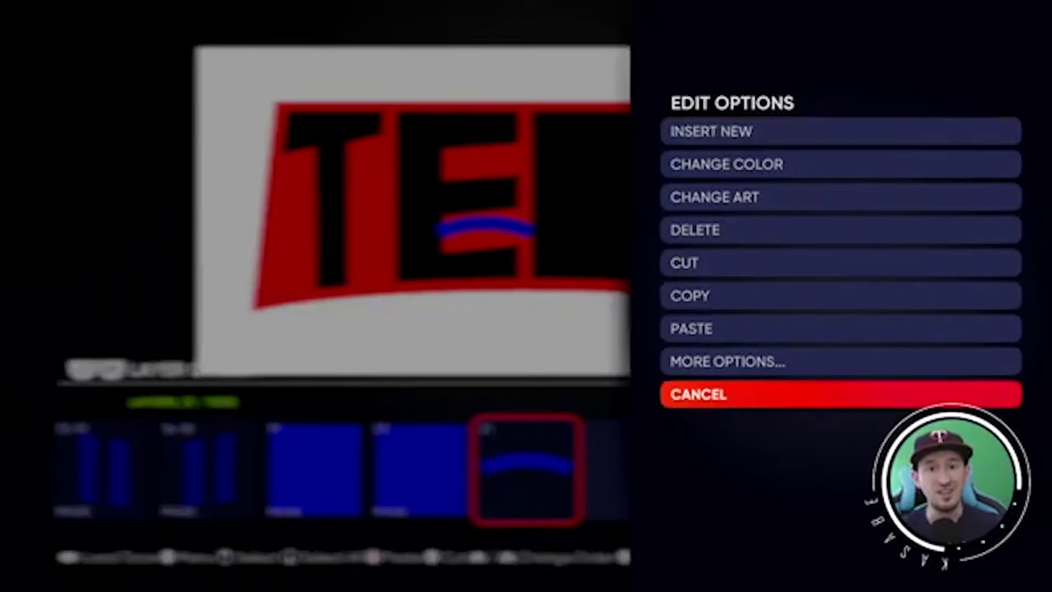
pyautogui.press('Return')
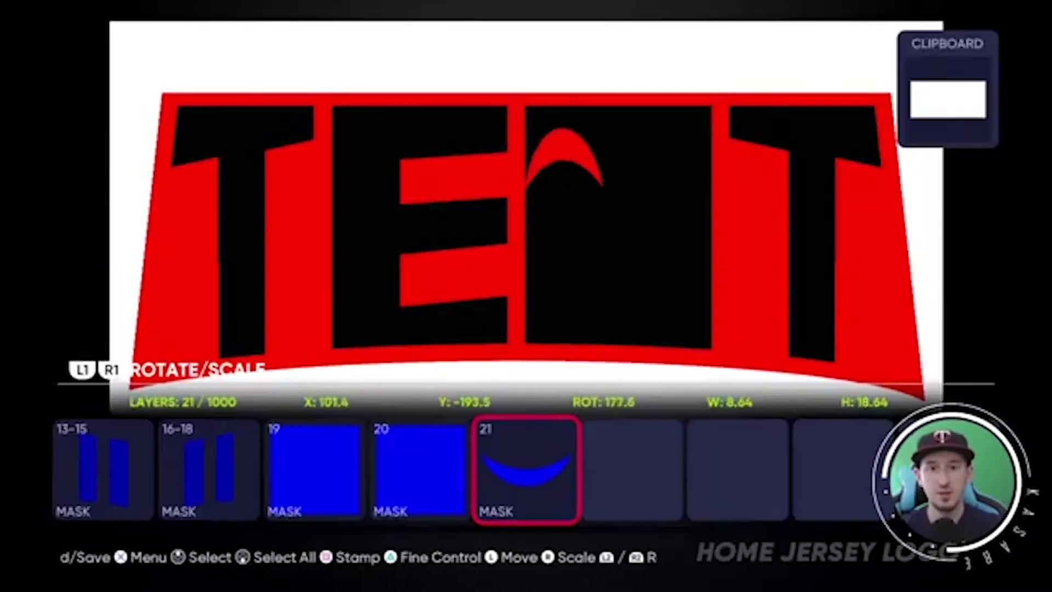
# Rotate the crescent mask to about 135 degrees and move it into the third panel's upper-left corner
pyautogui.press('Left')
pyautogui.press('Up')
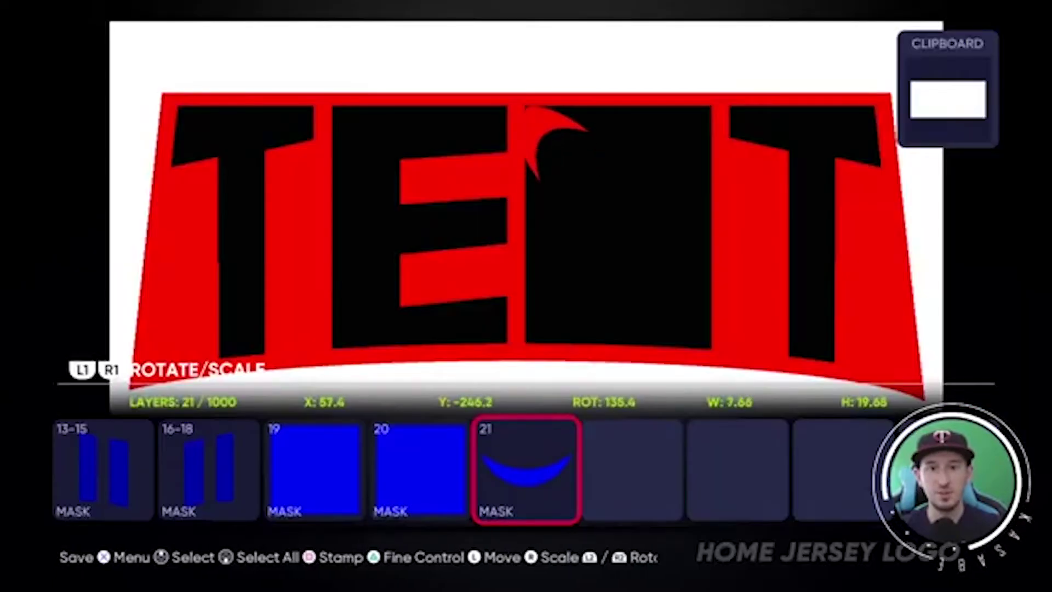
pyautogui.press('Up')
pyautogui.press('Up')
pyautogui.press('Down')
pyautogui.press('Left')
pyautogui.press('Right')
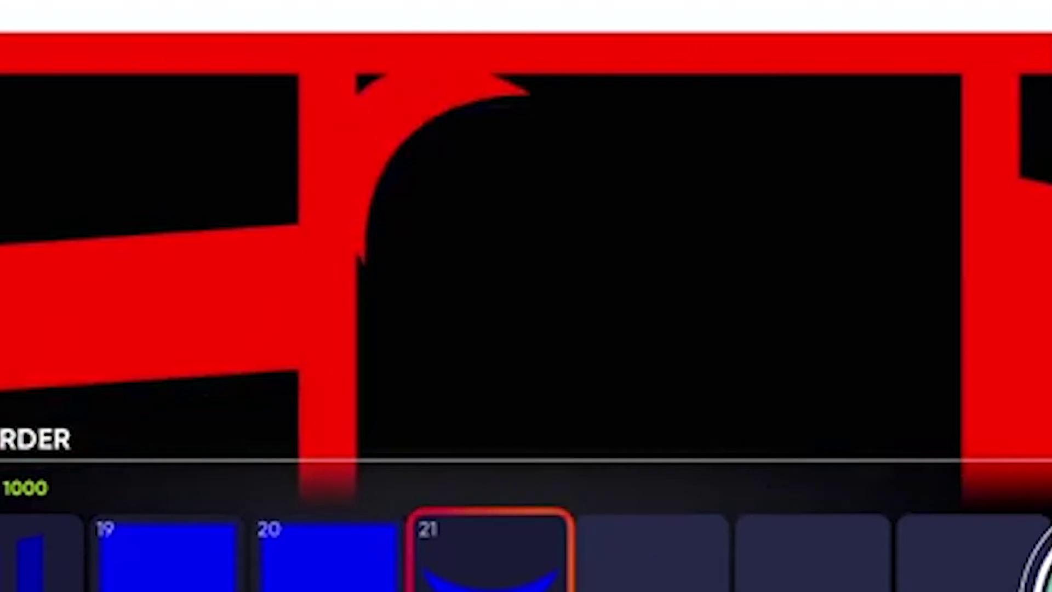
# Resize the crescent mask to about 8.18 by 9.87 and nudge it to X 54.8, Y -278.5 to round the panel's corner
pyautogui.press('Return')
pyautogui.press('Left')
pyautogui.press('Up')
pyautogui.press('Right')
pyautogui.press('Up')
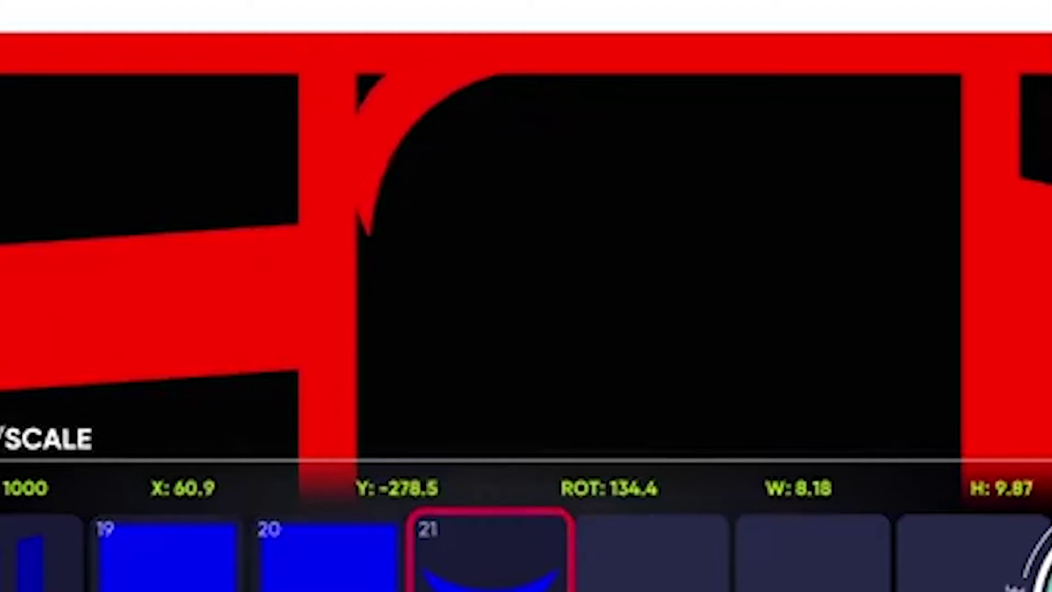
pyautogui.press('Left')
pyautogui.press('Left')
pyautogui.press('Left')
pyautogui.press('Left')
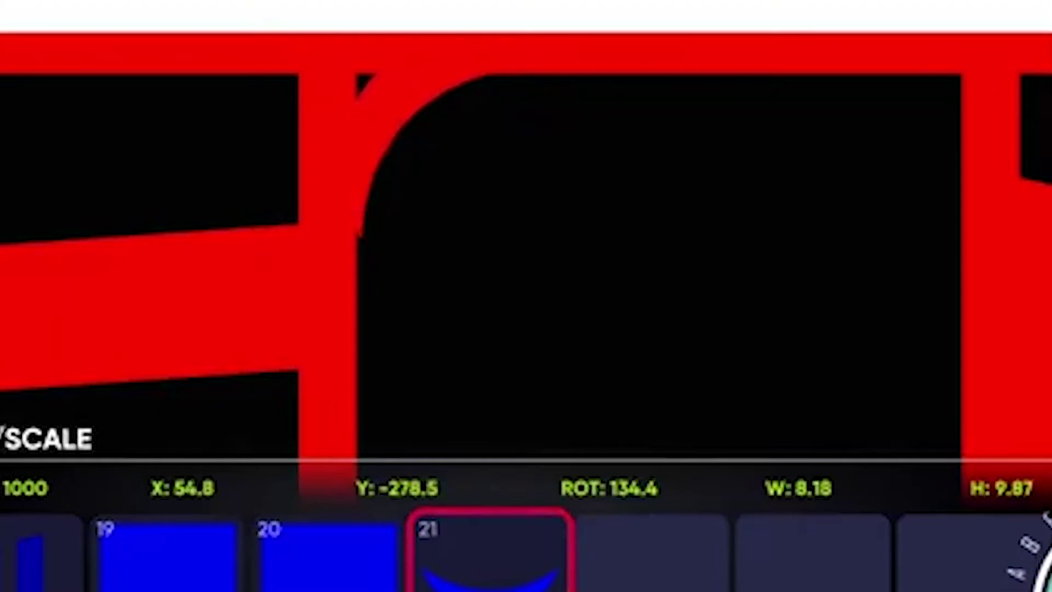
# Nudge the crescent mask to X 49.8, Y -277.5 and resize it to 7.83 by 9.71 against the S panel's upper-left corner
pyautogui.press('Left')
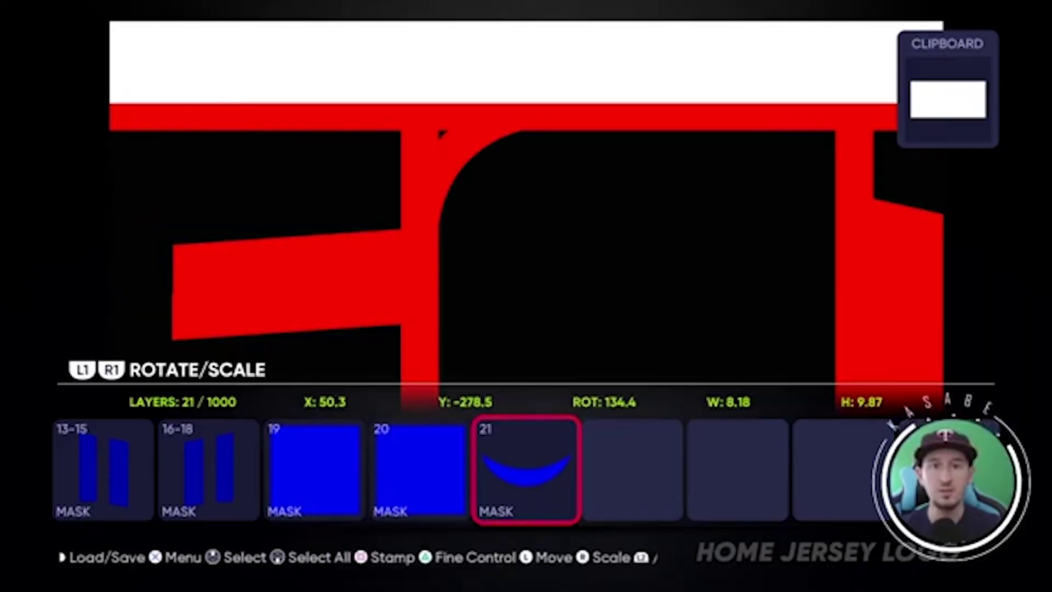
pyautogui.press('Left')
pyautogui.press('Right')
pyautogui.press('Left')
pyautogui.press('Left')
pyautogui.press('Right')
pyautogui.press('Down')
pyautogui.press('Left')
pyautogui.press('Tab')
pyautogui.scroll(5, 526, 219)
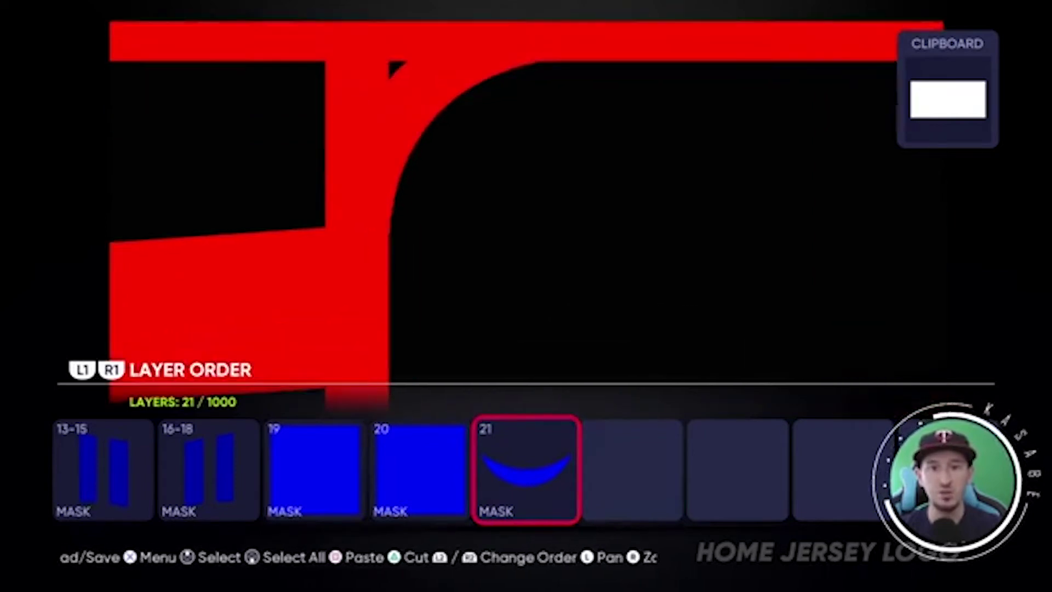
pyautogui.press('Left')
pyautogui.scroll(-3, 526, 220)
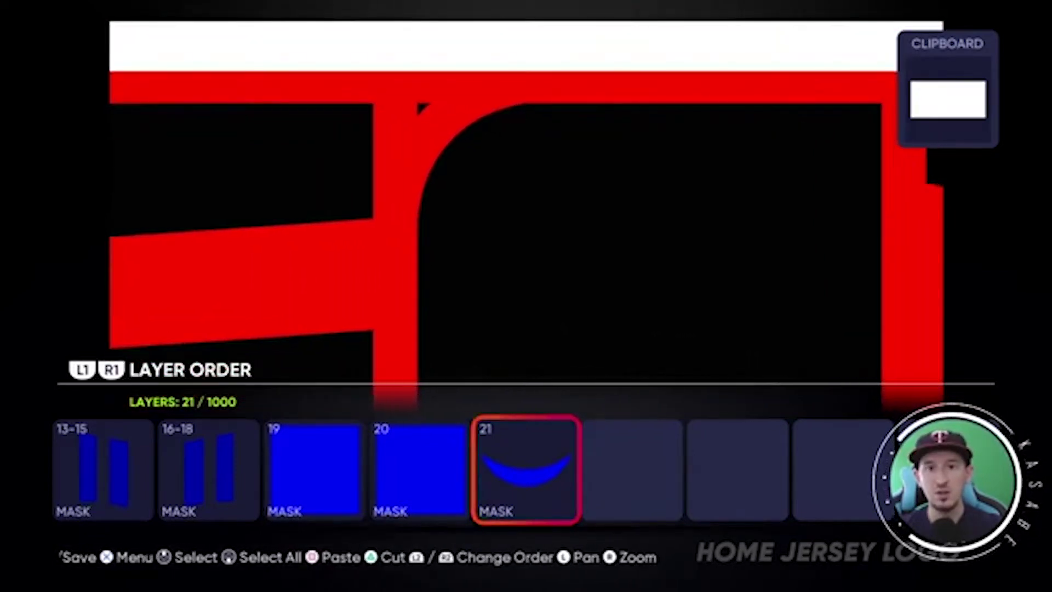
pyautogui.scroll(-2, 527, 220)
pyautogui.press('Tab')
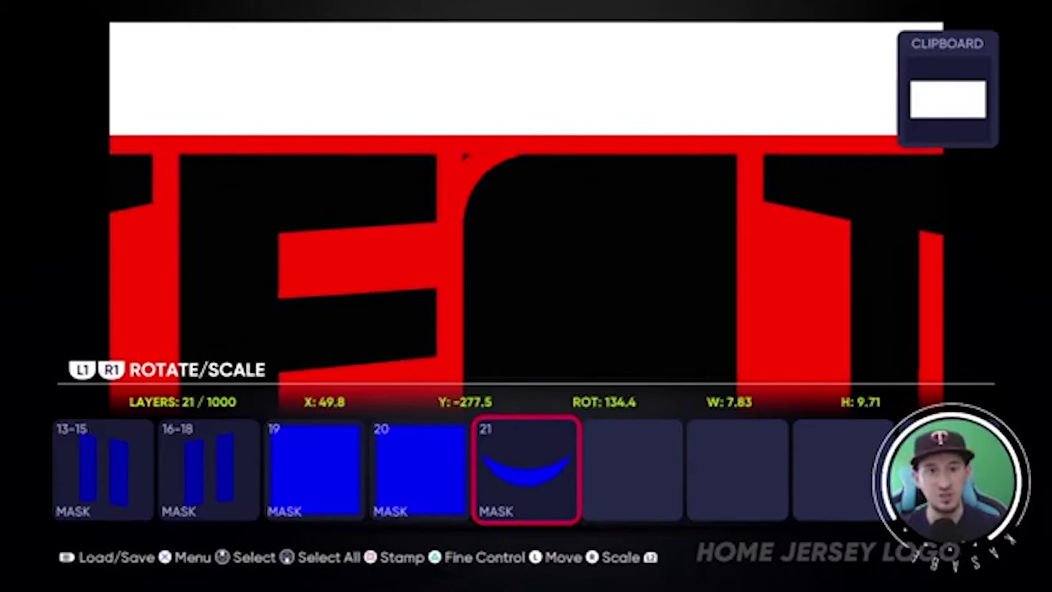
# Stamp a copy of the crescent mask as a new layer
pyautogui.press('s')
pyautogui.press('Left')
pyautogui.press('Up')
pyautogui.press('Tab')
pyautogui.press('-')
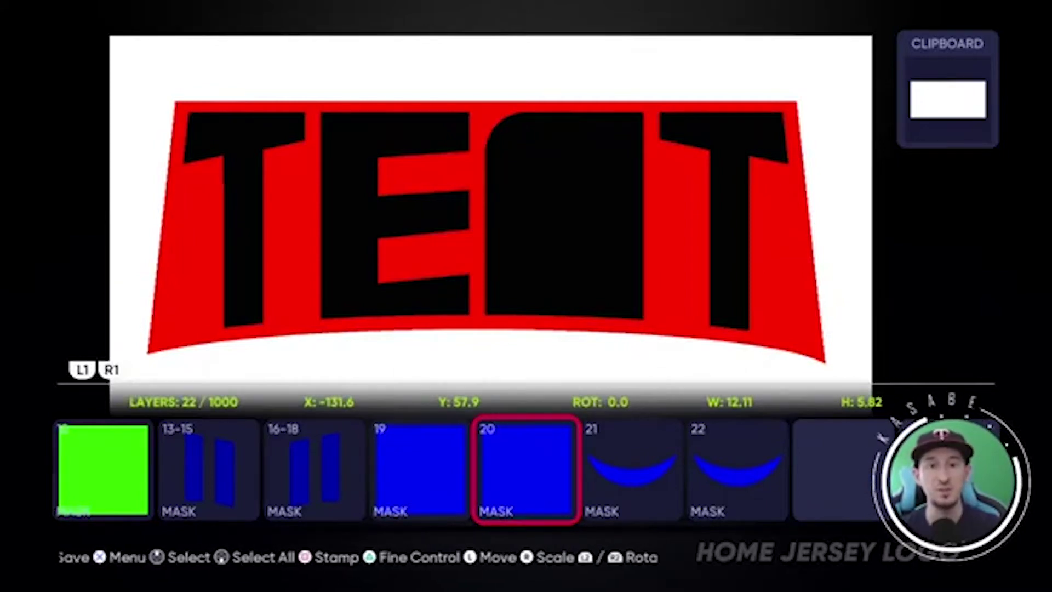
# Duplicate the E's lower gap mask, flip it horizontally and move it to X 129.3, Y 58.3 as the S's lower gap
pyautogui.press('R3')
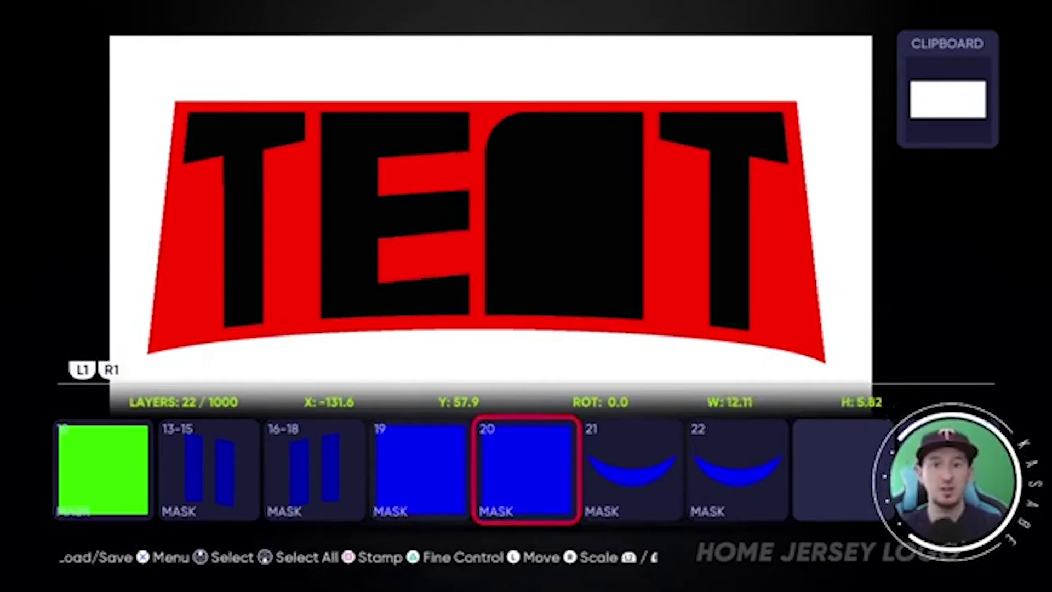
pyautogui.press('circle')
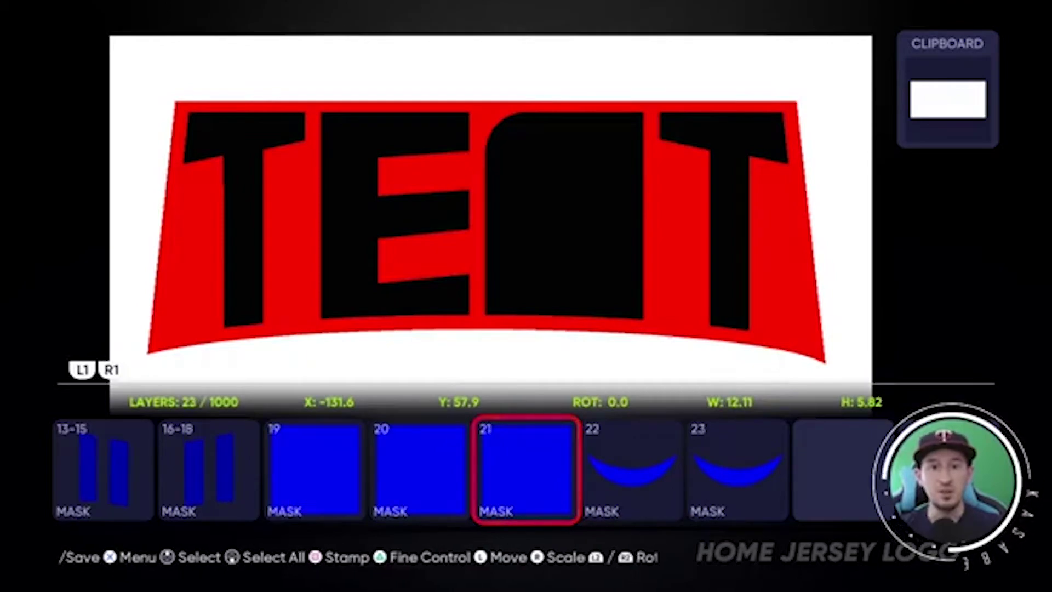
pyautogui.press('cross')
pyautogui.press('Up')
pyautogui.press('Up')
pyautogui.press('cross')
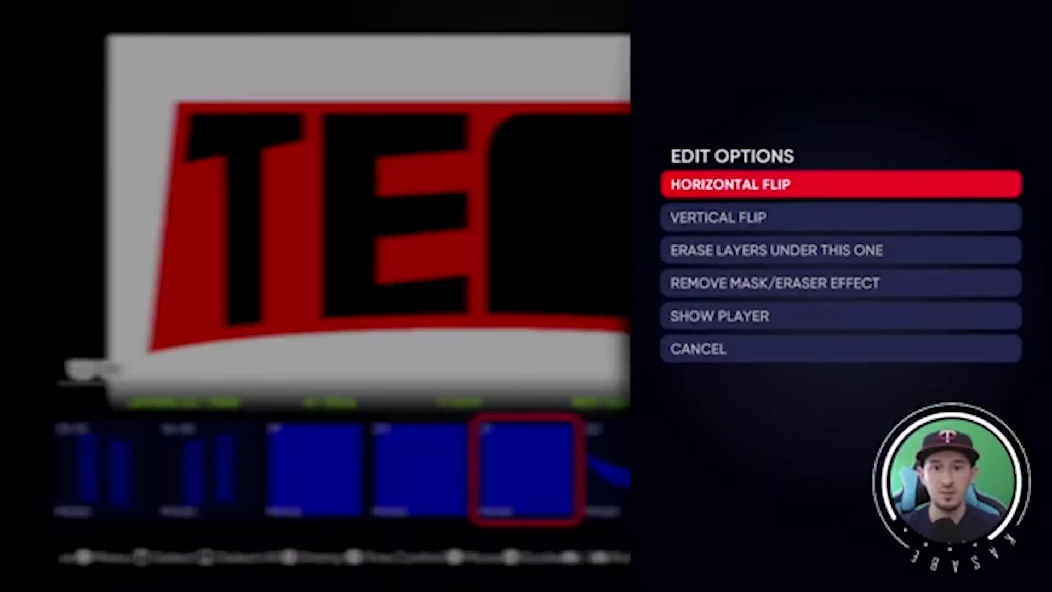
pyautogui.press('cross')
pyautogui.press('Right')
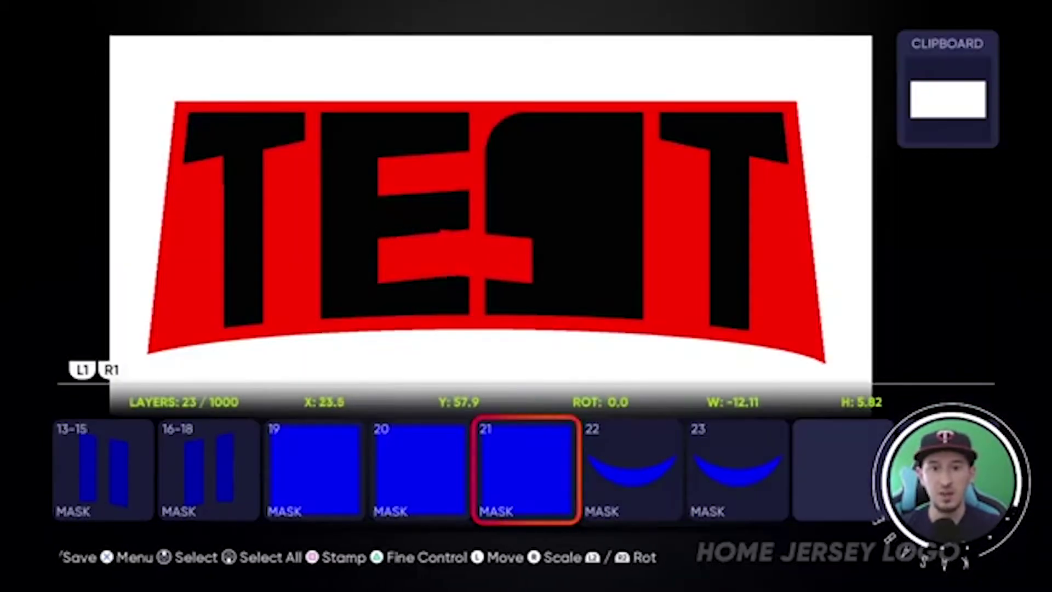
pyautogui.press('Right')
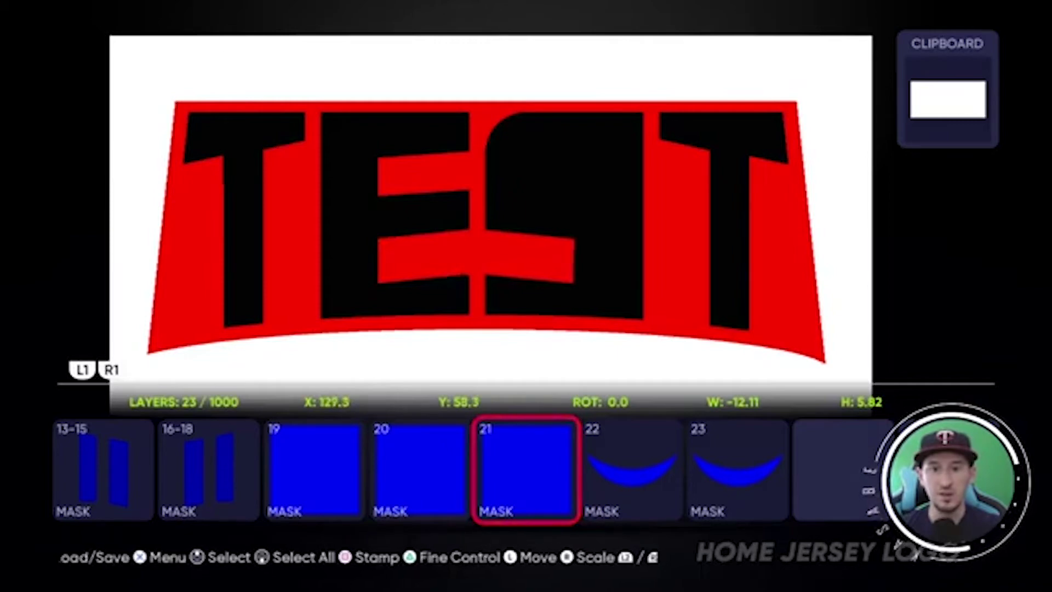
# Stamp a copy of the flipped gap mask and move it to about X 313.9, Y -156.0 as the S's upper gap
pyautogui.press('square')
pyautogui.press('Right')
pyautogui.press('Up')
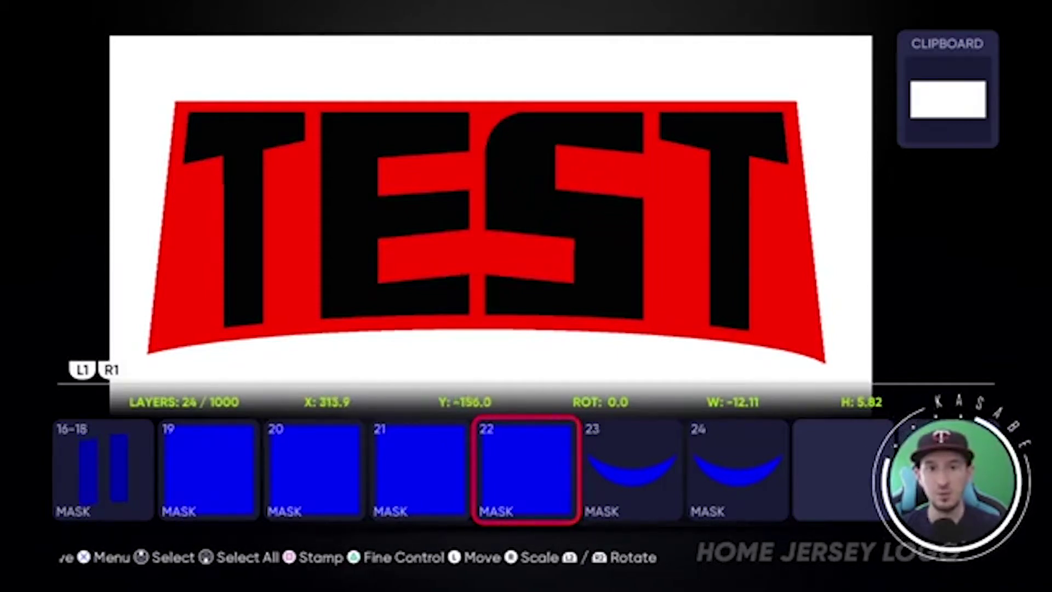
# Nudge the S's upper gap mask and place a crescent copy rotated 52.7 degrees at X 31.9, Y -38.6 on the middle-left corner
pyautogui.press('Left')
pyautogui.press('Down')
pyautogui.press('Left')
pyautogui.press('Down')
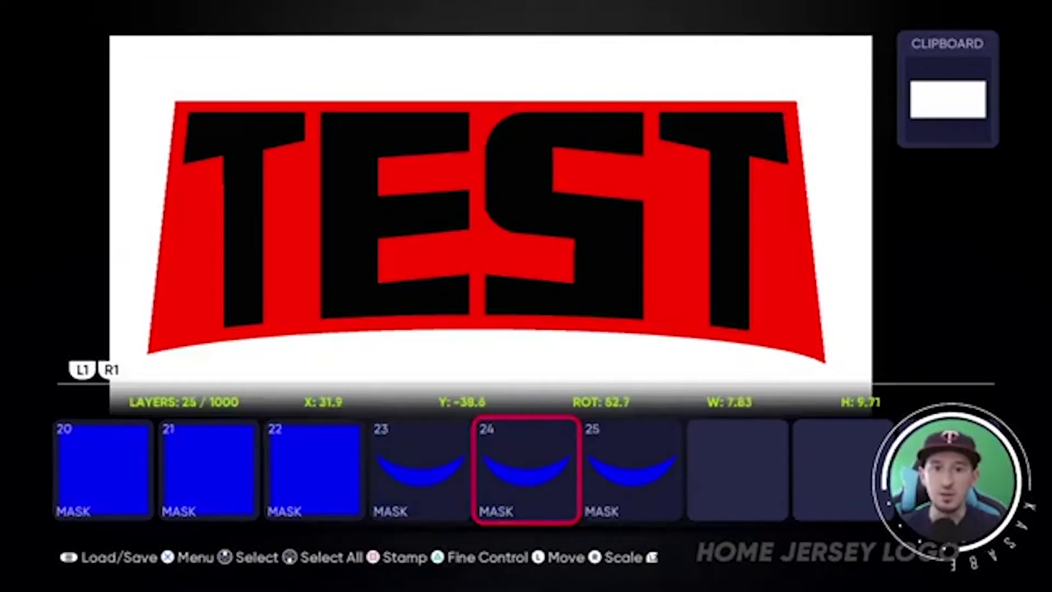
# Duplicate the crescent mask and rotate and place the copies to round the S's middle-left, middle-right and lower-right corners
pyautogui.hotkey('ctrl', 'd')
pyautogui.press('Right')
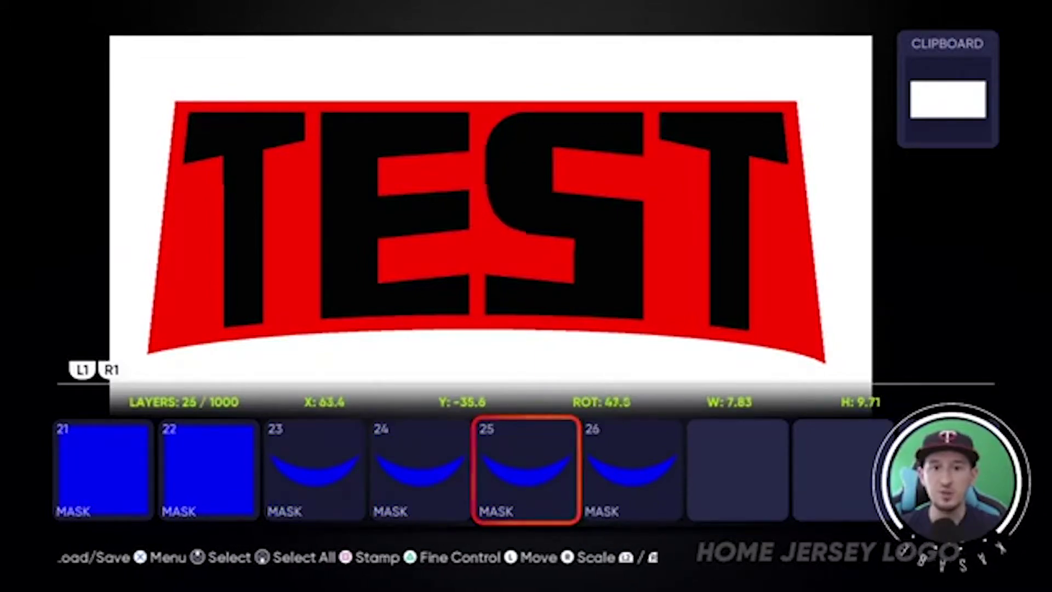
pyautogui.press('Right')
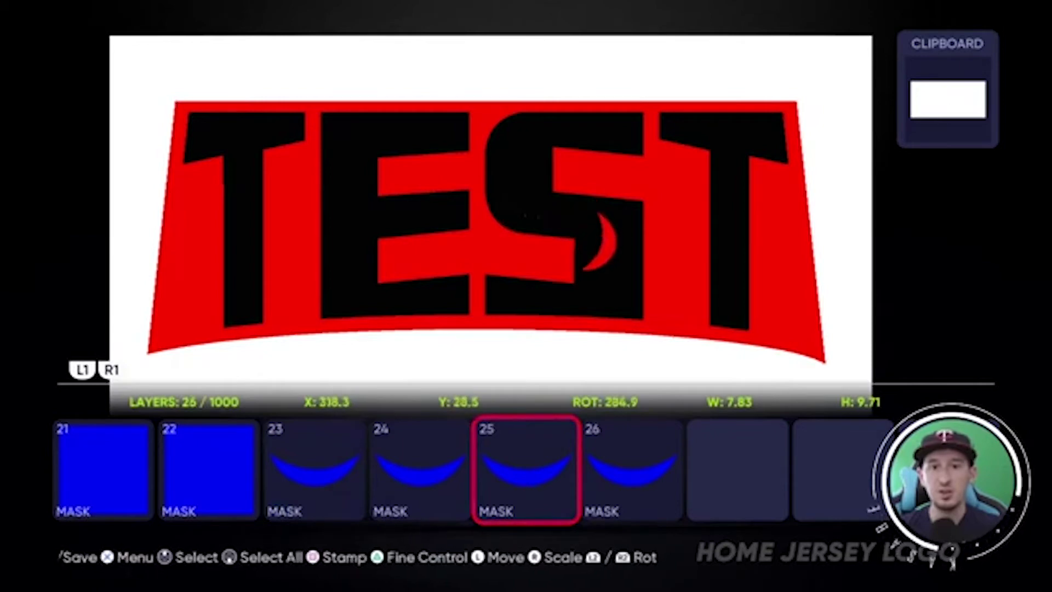
pyautogui.hotkey('ctrl', 'd')
pyautogui.press('Down')
pyautogui.press('Down')
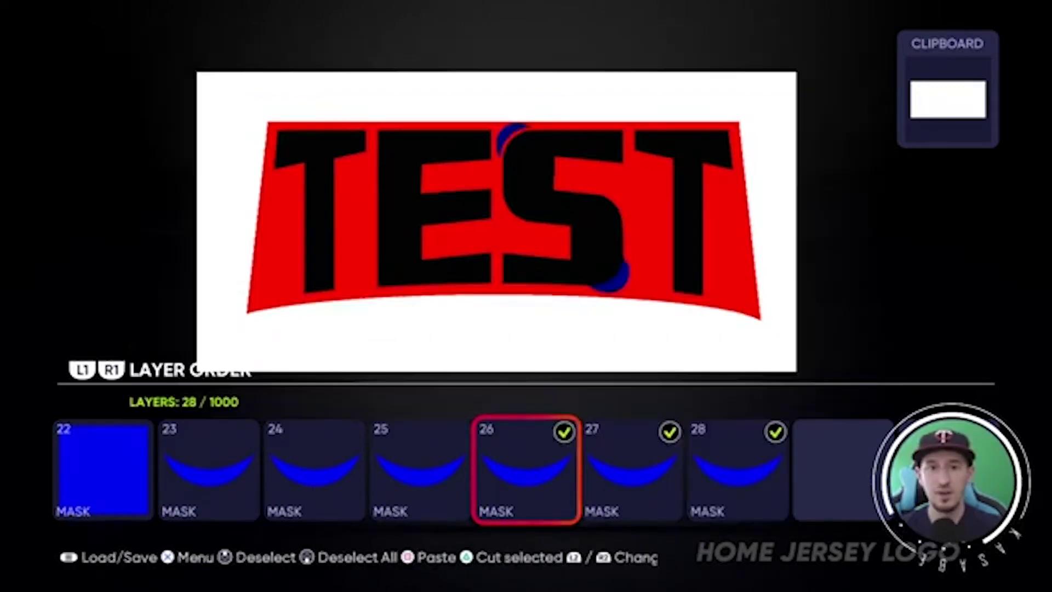
# Select all the S's gap and crescent masks, layers 21 to 28, and group them
pyautogui.press('Left')
pyautogui.press('Return')
pyautogui.press('Left')
pyautogui.press('Return')
pyautogui.press('Left')
pyautogui.press('Return')
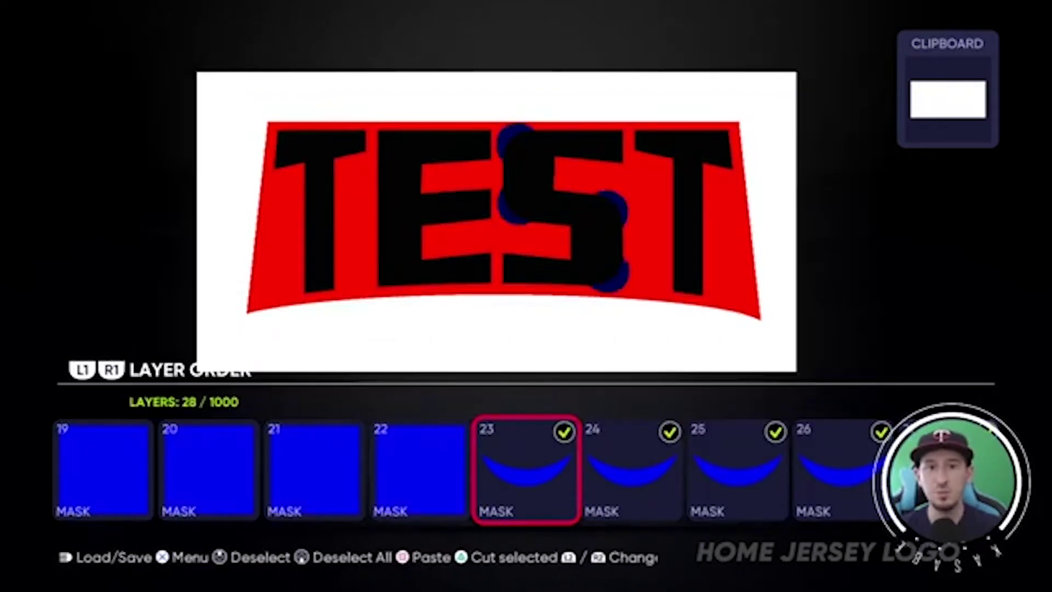
pyautogui.press('Left')
pyautogui.press('Return')
pyautogui.press('Left')
pyautogui.press('Return')
pyautogui.press('x')
pyautogui.press('Up')
pyautogui.press('Up')
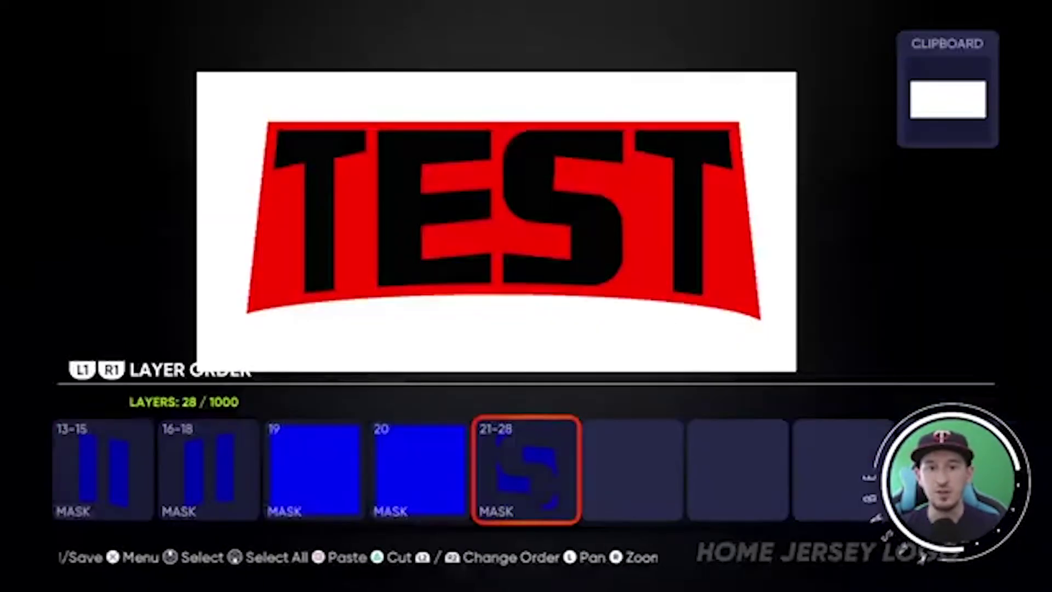
# Select the E's two gap masks, layers 19 and 20, and group them
pyautogui.press('Left')
pyautogui.press('Return')
pyautogui.press('Left')
pyautogui.press('Return')
pyautogui.press('x')
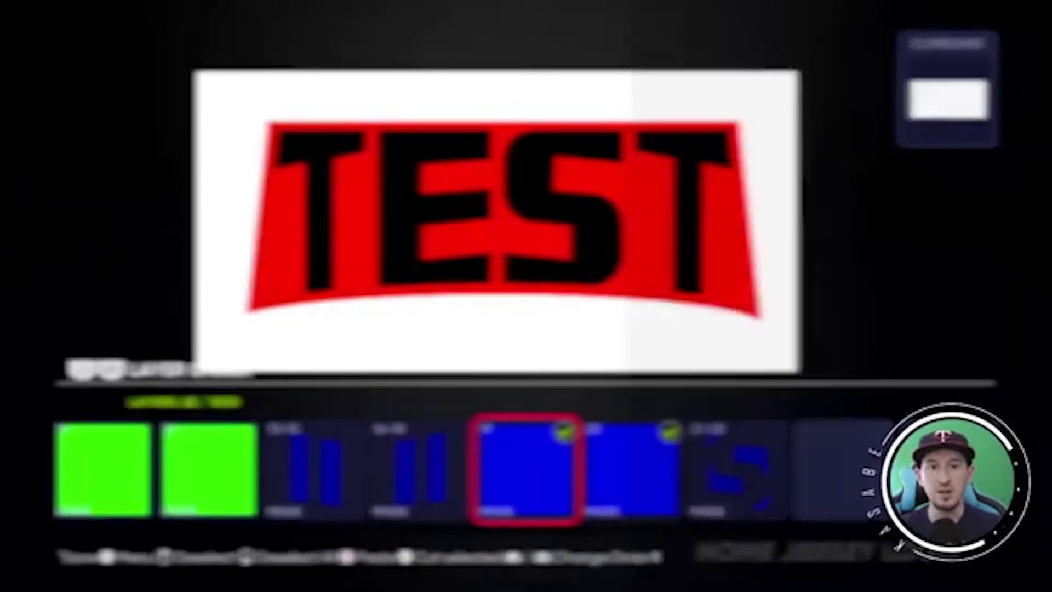
pyautogui.press('Up')
pyautogui.press('Up')
pyautogui.press('Return')
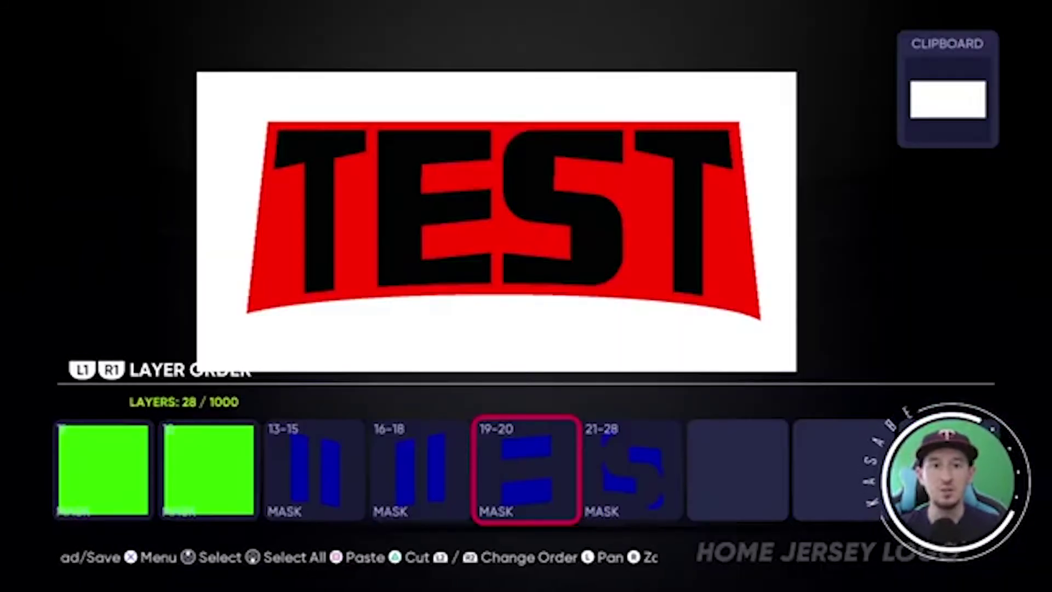
# Stamp a copy of the last T's mask group, layers 13-15, and move it down the layer order beneath the black layer
pyautogui.press('Left')
pyautogui.press('Right')
pyautogui.press('Right')
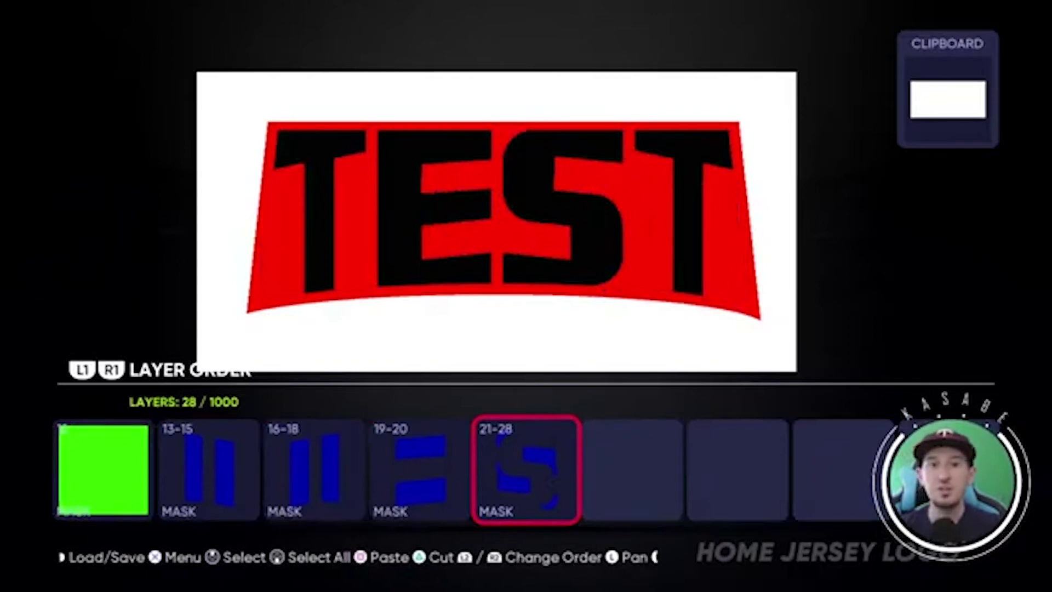
pyautogui.press('Left')
pyautogui.press('Left')
pyautogui.press('Left')
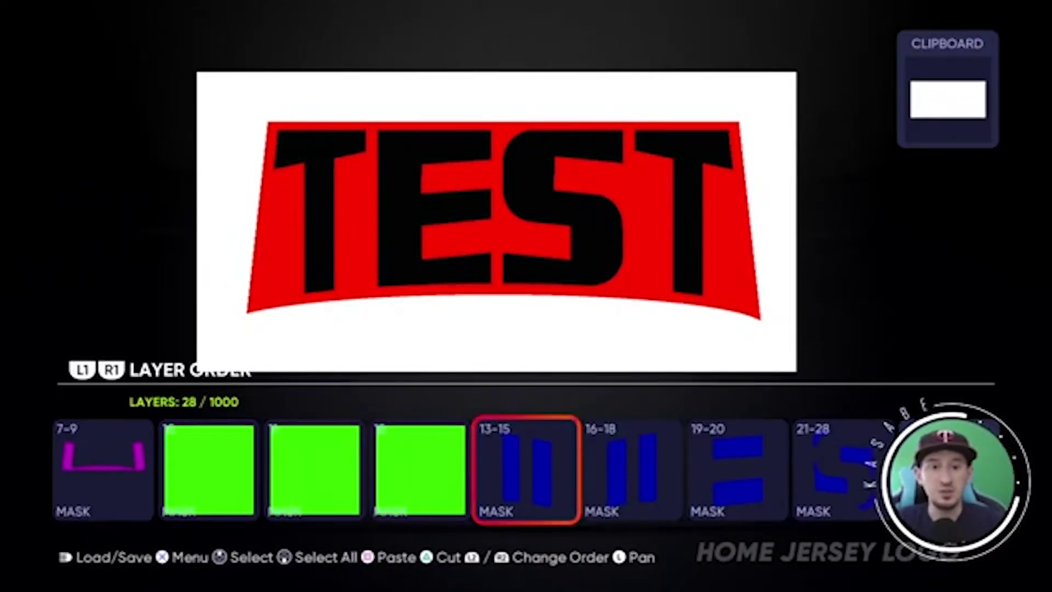
pyautogui.press('R1')
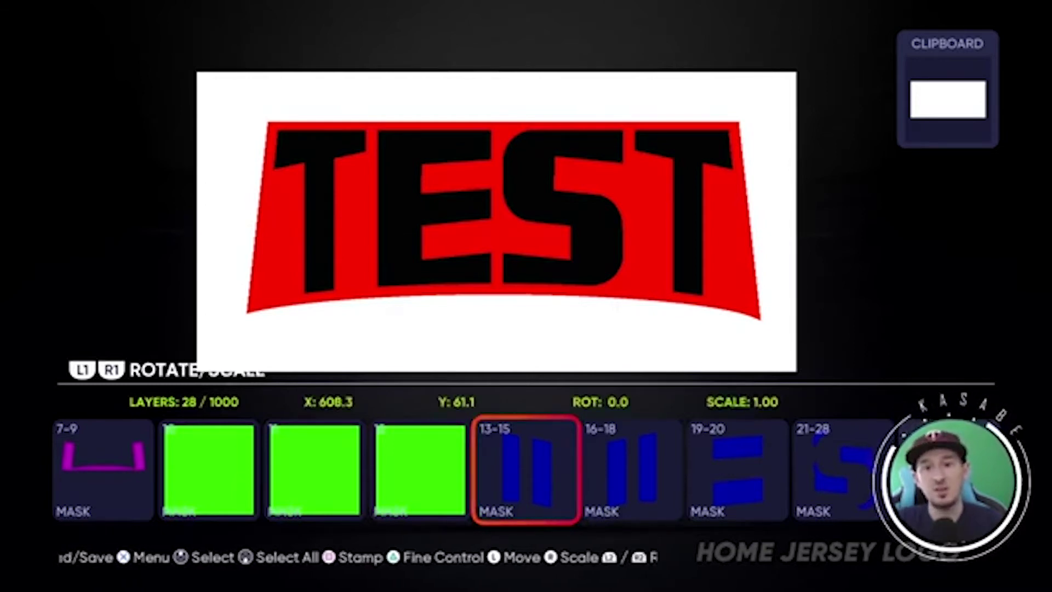
pyautogui.press('Square')
pyautogui.press('L1')
pyautogui.press('L2')
pyautogui.press('L2')
pyautogui.press('L2')
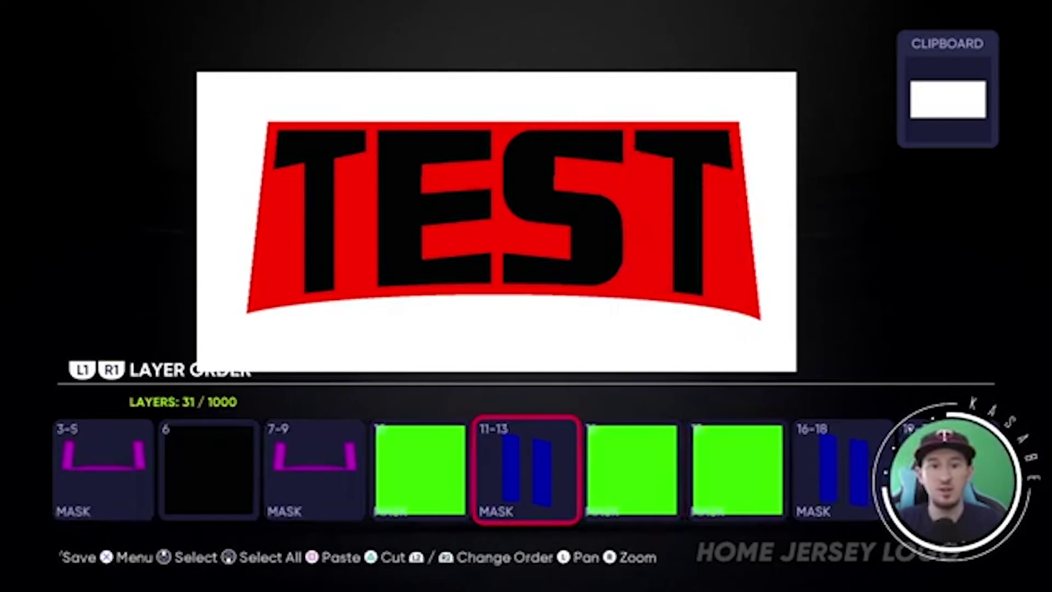
pyautogui.press('L2')
pyautogui.press('L2')
pyautogui.press('L2')
# Ungroup the copied T mask group into its three separate masks above the red layer
pyautogui.press('R1')
pyautogui.press('Down')
pyautogui.press('Left')
pyautogui.press('x')
pyautogui.press('Up')
pyautogui.press('Up')
pyautogui.press('Up')
pyautogui.press('x')
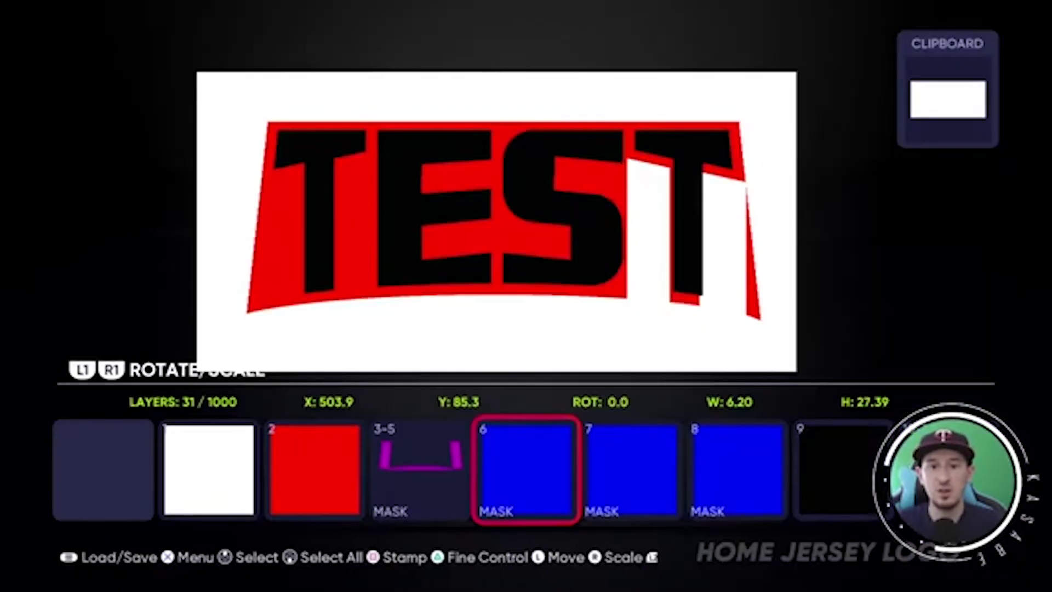
# Shift the copied masks away from the last T's stem to leave a red outline beside it
pyautogui.press('R2')
pyautogui.press('Right')
pyautogui.press('Right')
pyautogui.press('Left')
pyautogui.press('Right')
pyautogui.press('Left')
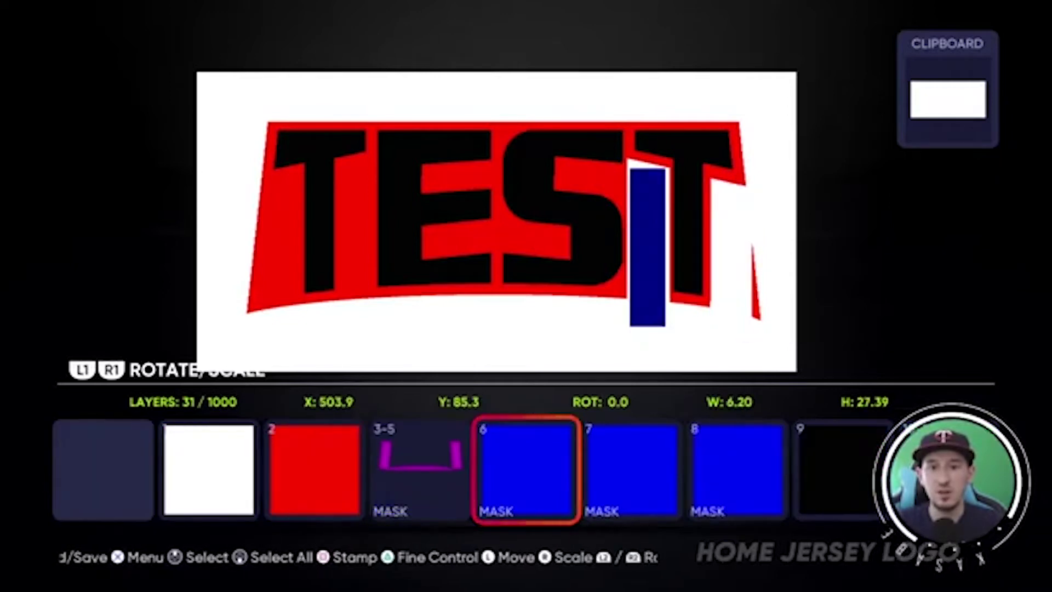
# Set the left slot mask's height to 27.27 and adjust the other masks so a red outline follows the last T
pyautogui.press('Right')
pyautogui.press('Right')
pyautogui.press('Down')
pyautogui.press('Left')
pyautogui.press('Left')
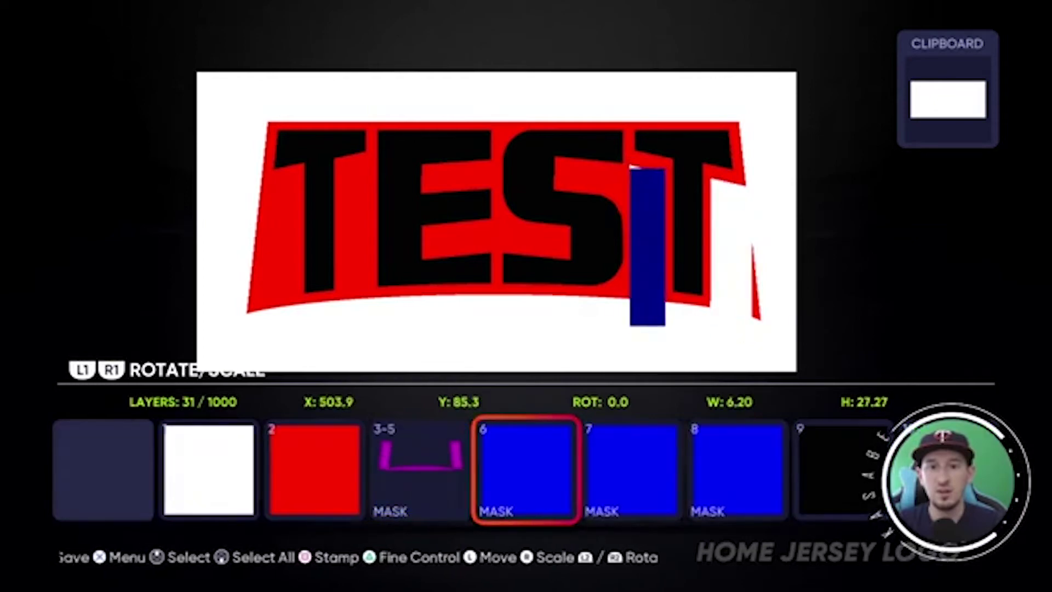
pyautogui.press('Return')
pyautogui.press('Down')
pyautogui.press('Down')
pyautogui.press('Down')
pyautogui.press('Return')
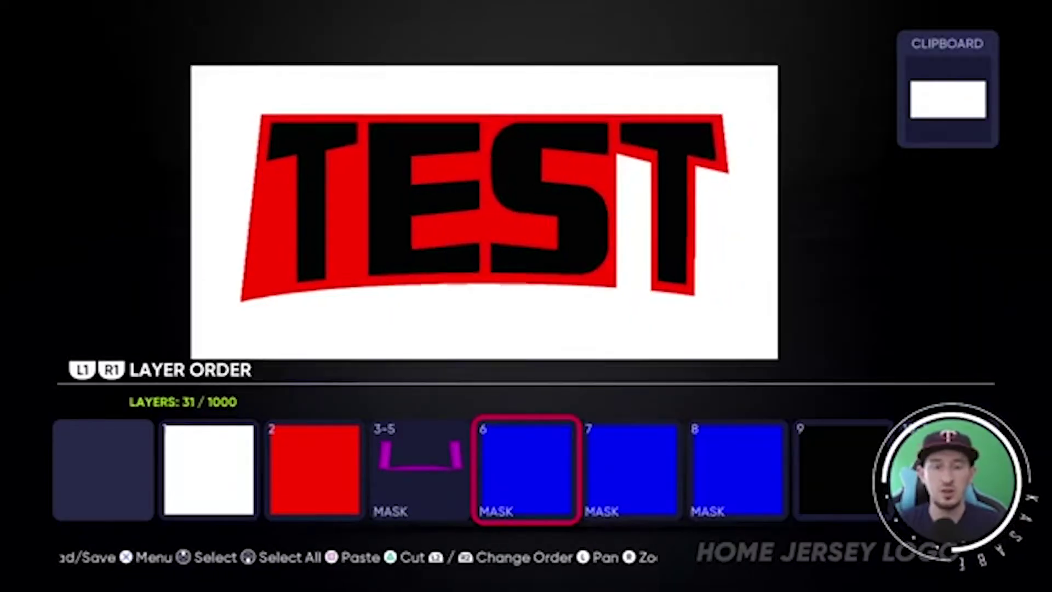
pyautogui.scroll(2, 496, 222)
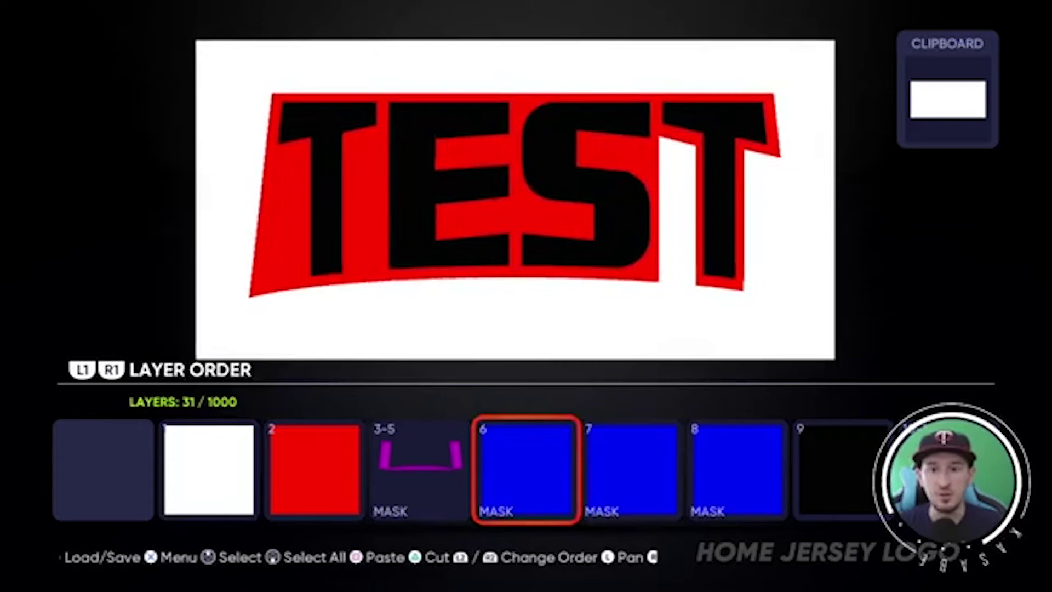
# Group the three outline masks and place a mirrored copy around the first T to carve its red outline
pyautogui.press('Right')
pyautogui.press('Right')
pyautogui.press('Right')
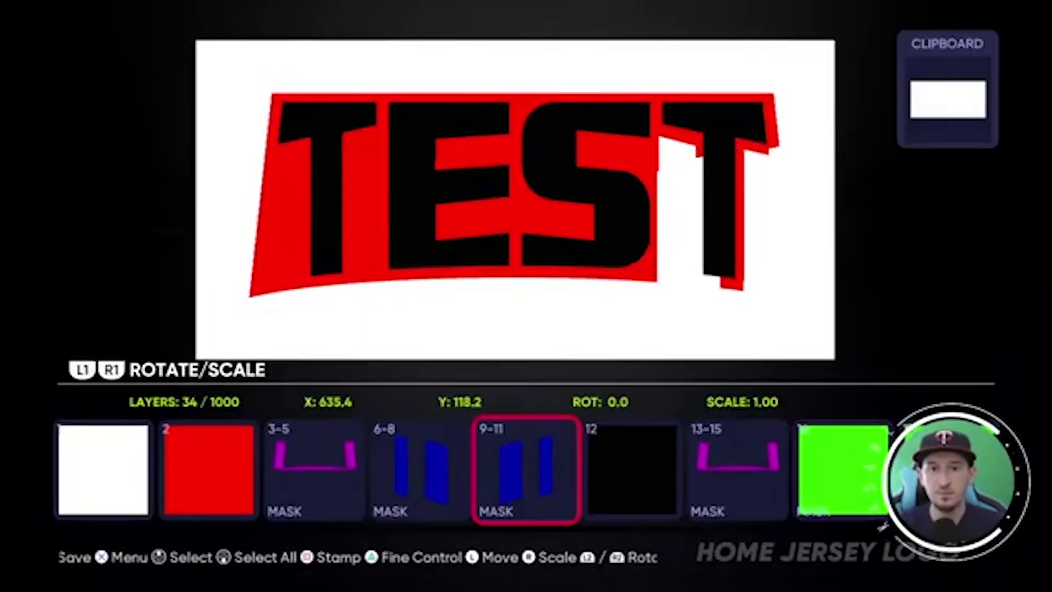
pyautogui.press('Return')
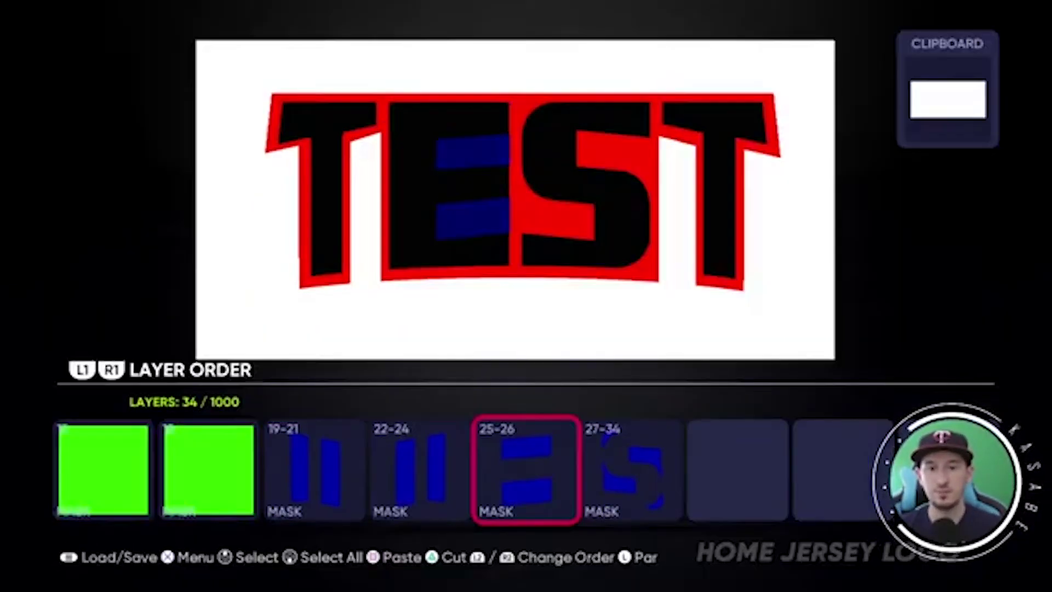
# Insert a right triangle from the Basic Shapes library and make it mask the previous layer/group
pyautogui.press('Tab')
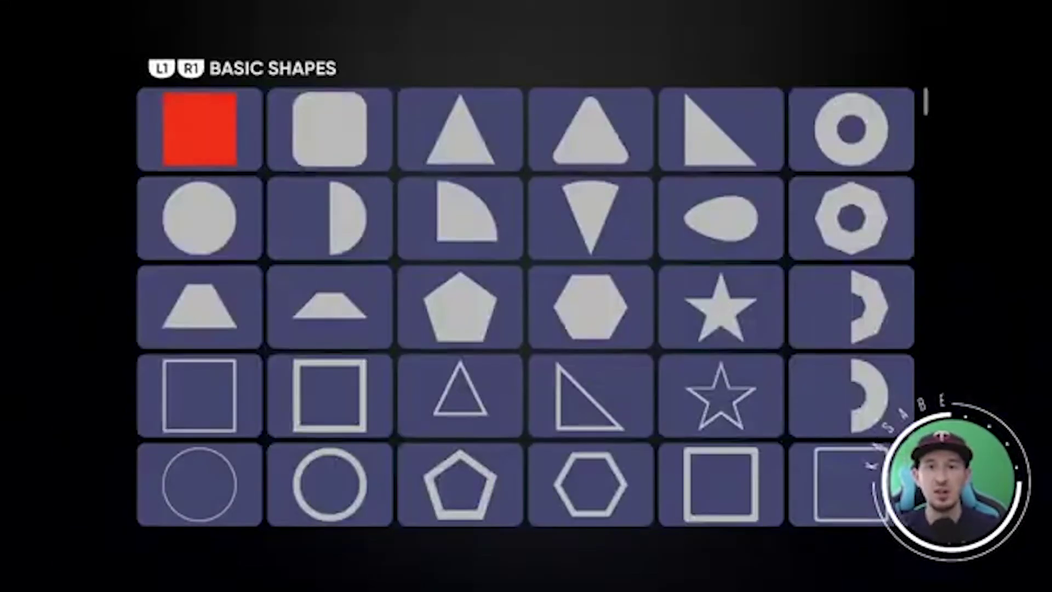
pyautogui.press('Right')
pyautogui.press('Right')
pyautogui.press('Right')
pyautogui.press('Right')
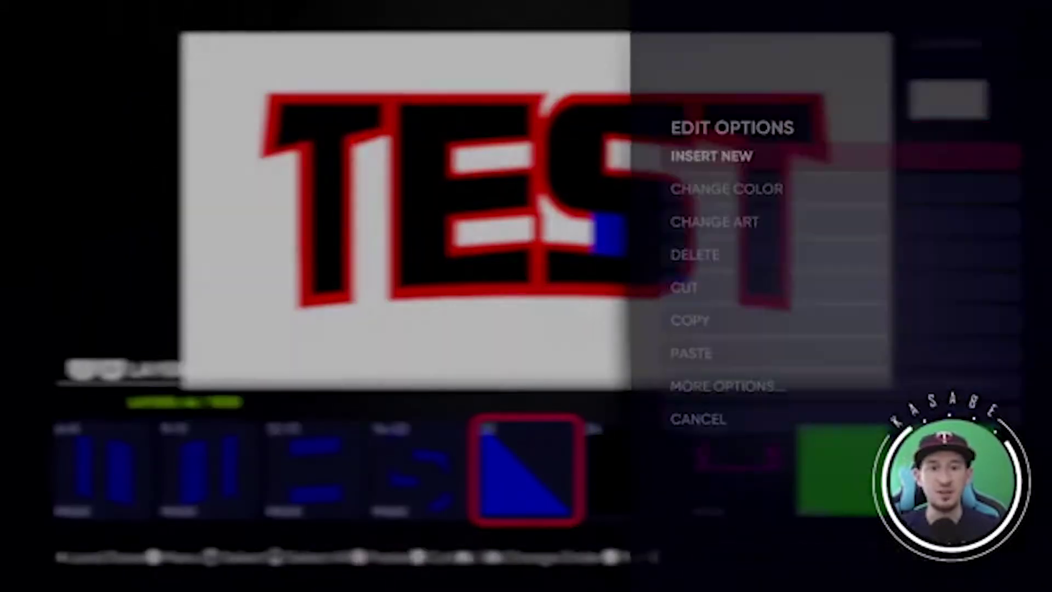
pyautogui.press('Up')
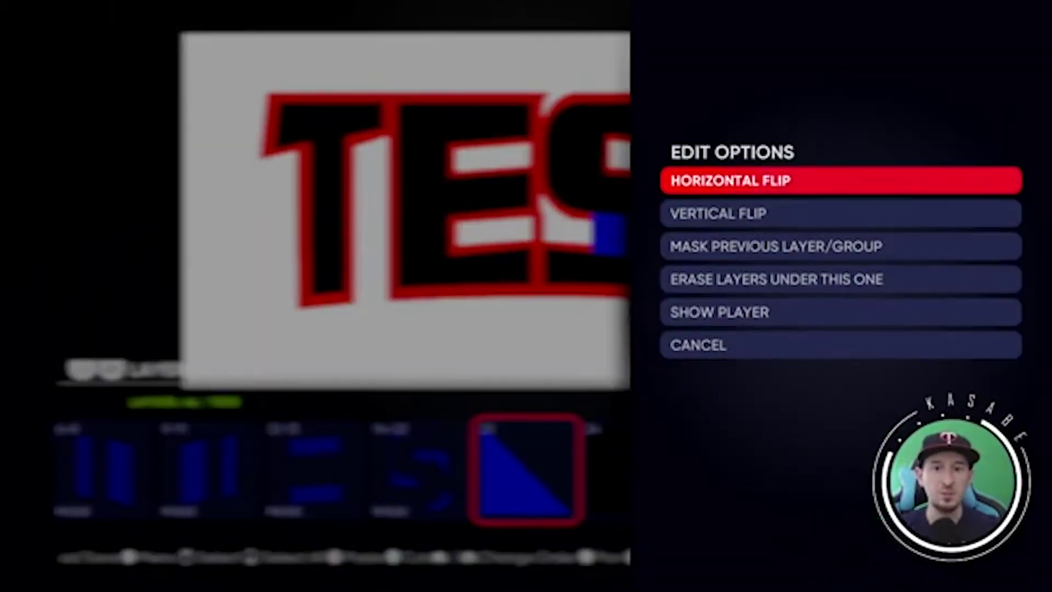
pyautogui.press('Down')
pyautogui.press('Down')
pyautogui.press('Return')
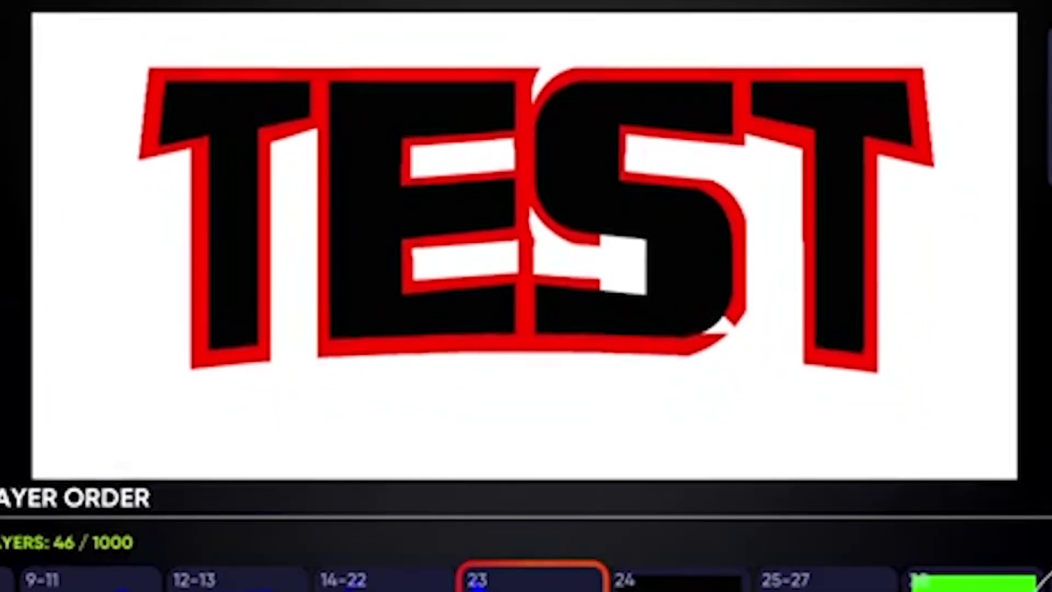
# Rotate the triangle mask to about 90.1 and scale it to about 6.33 × 8.15 to bevel the S's upper-left red outline
pyautogui.press('Return')
pyautogui.press('Up')
pyautogui.press('Up')
pyautogui.press('Left')
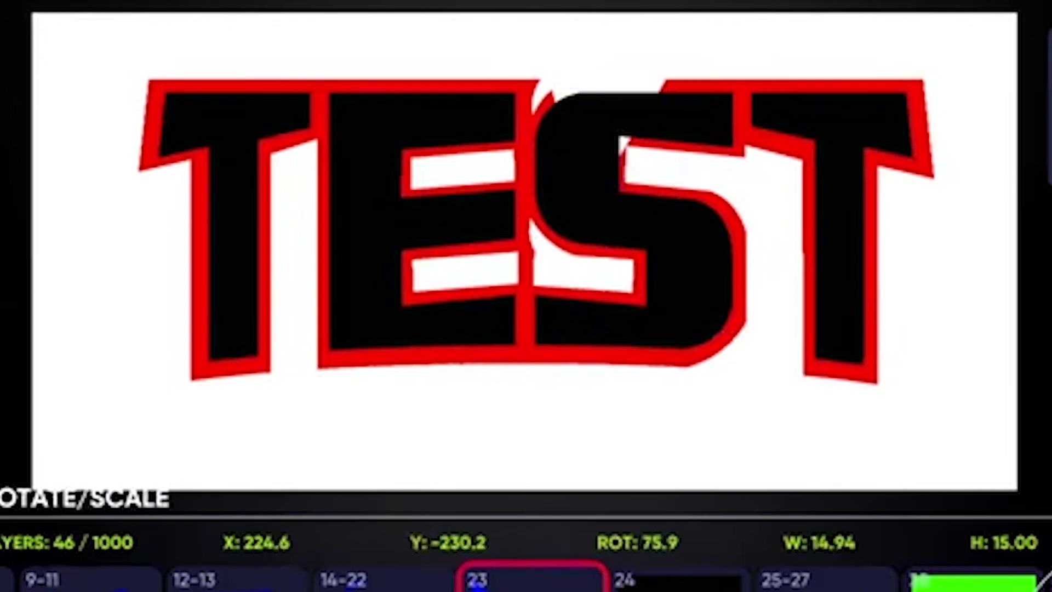
pyautogui.press('Escape')
pyautogui.scroll(3, 526, 252)
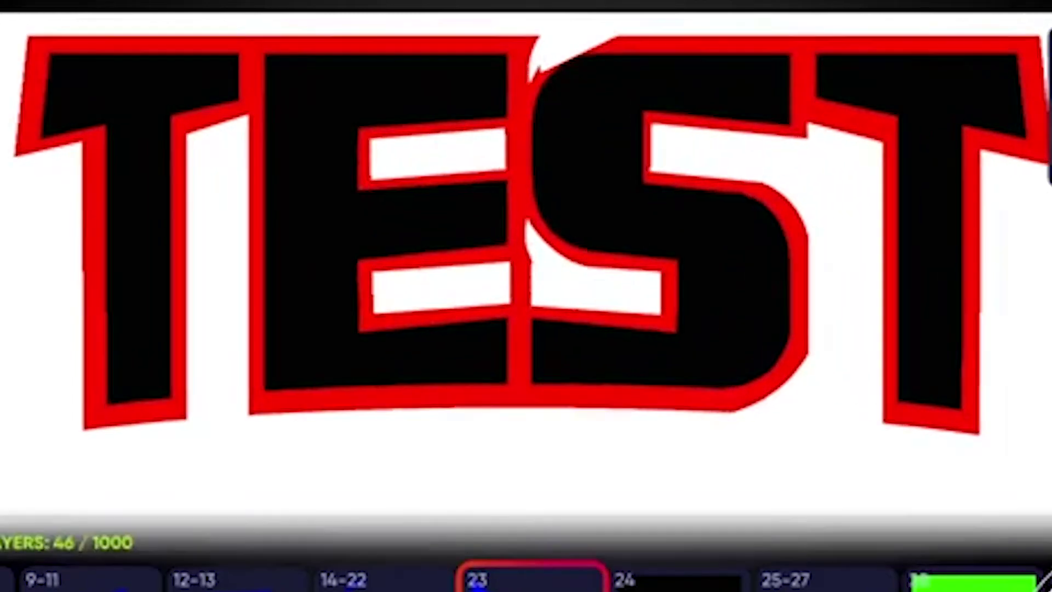
pyautogui.press('Return')
pyautogui.press('Left')
pyautogui.press('Left')
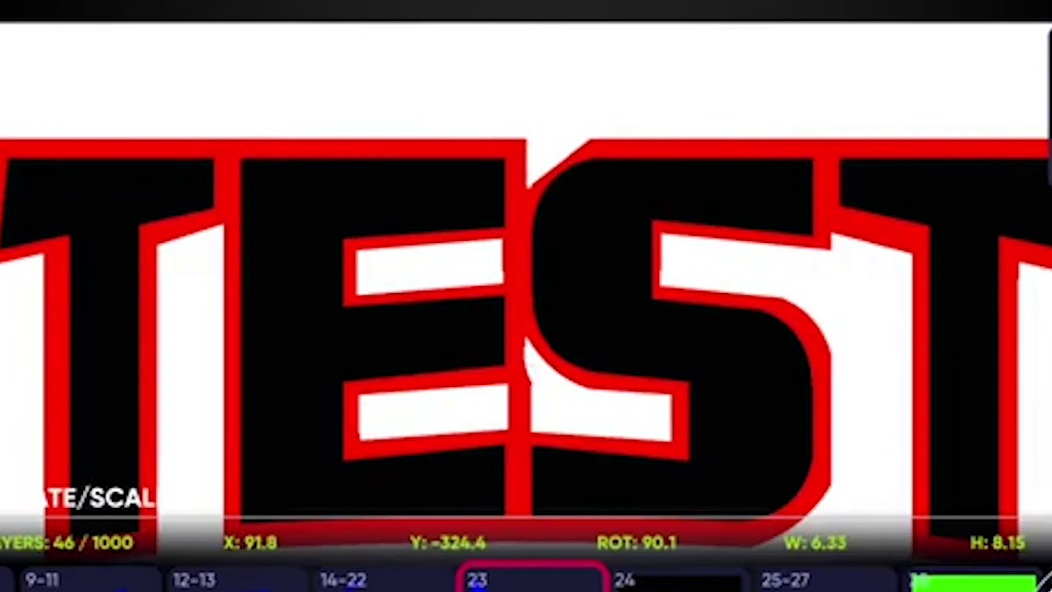
pyautogui.press('Right')
pyautogui.press('Up')
# Add a square over the top gap between the E and S and make it mask the previous layer/group
pyautogui.press('Tab')
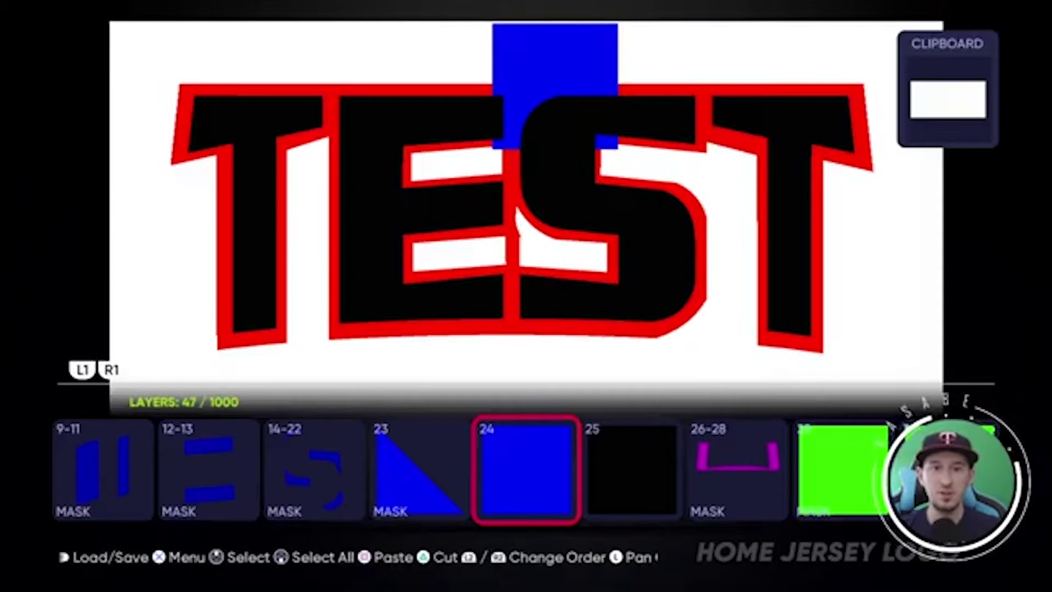
pyautogui.press('Return')
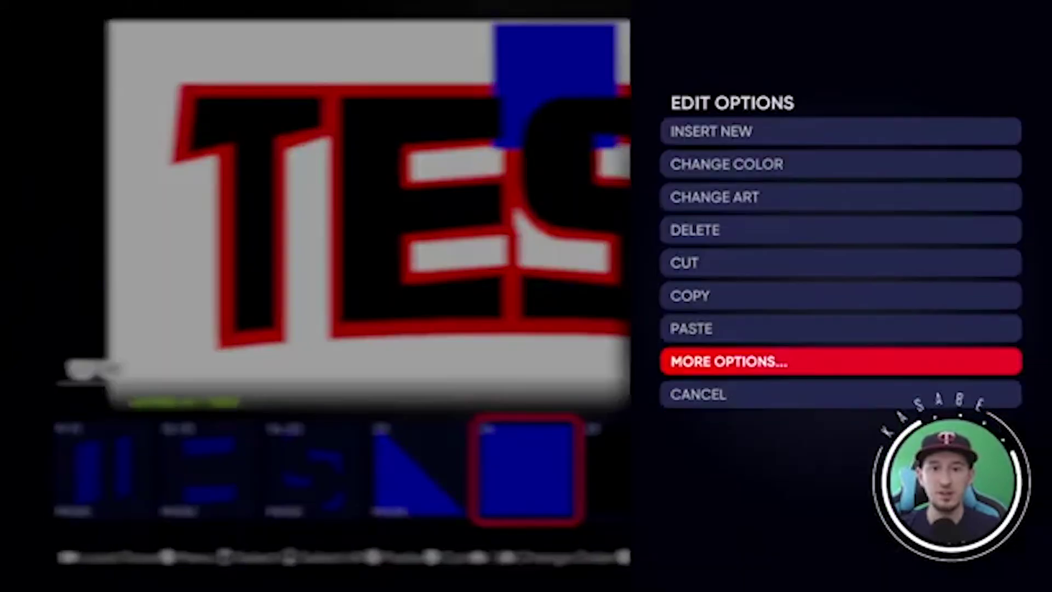
pyautogui.press('Return')
pyautogui.press('Down')
pyautogui.press('Down')
pyautogui.press('Return')
pyautogui.scroll(1, 526, 208)
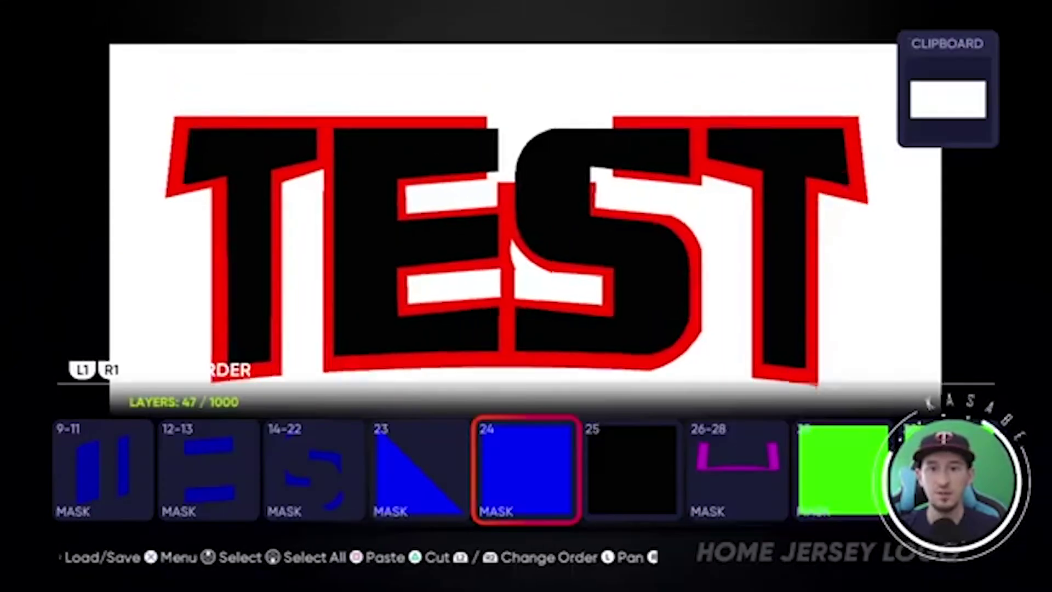
# Shrink the square mask and fit it into the top gap between the E and S outlines
pyautogui.scroll(-1, 527, 208)
pyautogui.press('Tab')
pyautogui.press('Down')
pyautogui.press('Left')
pyautogui.press('Down')
pyautogui.press('Left')
pyautogui.press('Up')
# Duplicate the square and triangle masks and fit the copies into the middle gap between the E and S
pyautogui.hotkey('ctrl', 'd')
pyautogui.press('Left')
pyautogui.press('Left')
pyautogui.press('Left')
pyautogui.press('Left')
pyautogui.hotkey('ctrl', 'd')
pyautogui.press('Left')
pyautogui.press('Down')
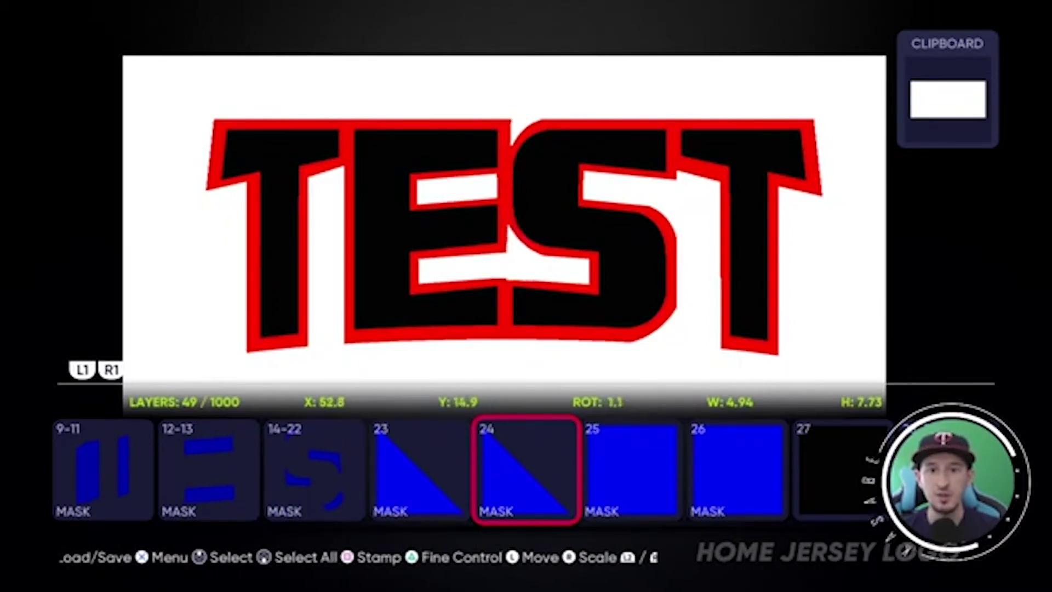
# Group the two triangle masks and two square masks that trim the outline between the E and S
pyautogui.press('Tab')
pyautogui.press('Tab')
pyautogui.press('Up')
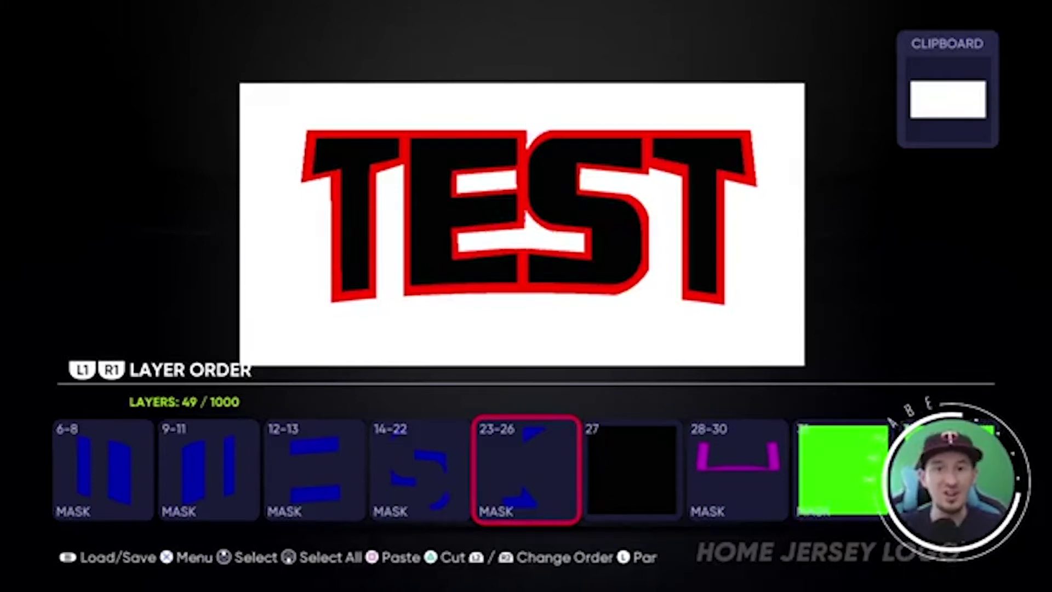
pyautogui.press('Left')
pyautogui.press('Left')
pyautogui.press('Left')
pyautogui.press('Left')
pyautogui.press('Left')
pyautogui.press('Left')
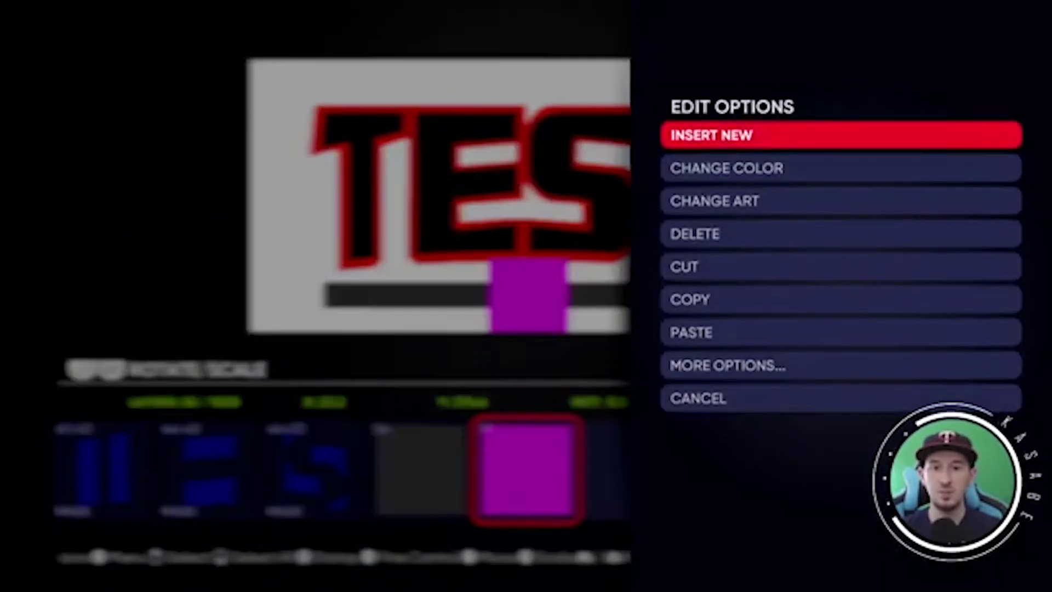
# Make the square over the dark gray bar beneath TEST mask the previous layer/group
pyautogui.press('Down')
pyautogui.press('Down')
pyautogui.press('Down')
pyautogui.press('Down')
pyautogui.press('Down')
pyautogui.press('Down')
pyautogui.press('Return')
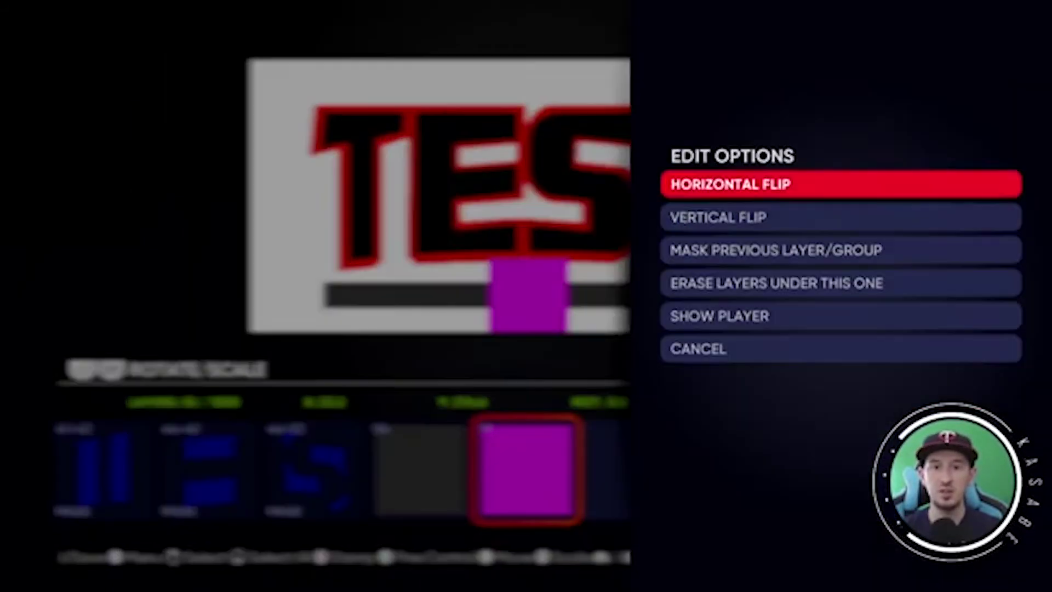
pyautogui.press('Down')
pyautogui.press('Down')
pyautogui.press('Return')
# Scale the square mask to about 3.60 × 10.49 and rotate it to 34.8 for a slanted cut beneath the first T
pyautogui.press('Left')
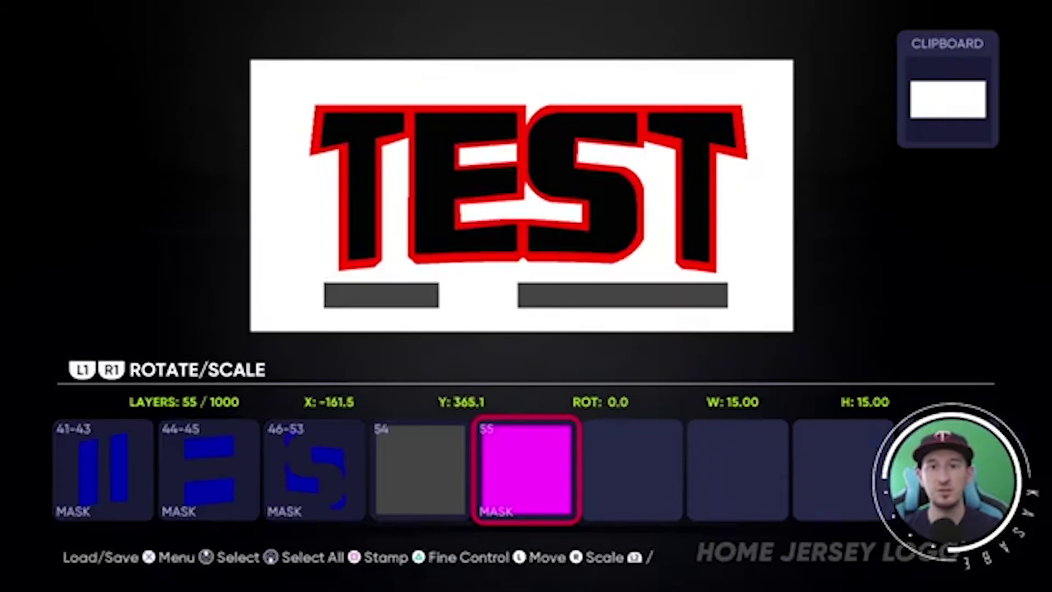
pyautogui.press('Left')
pyautogui.press('Right')
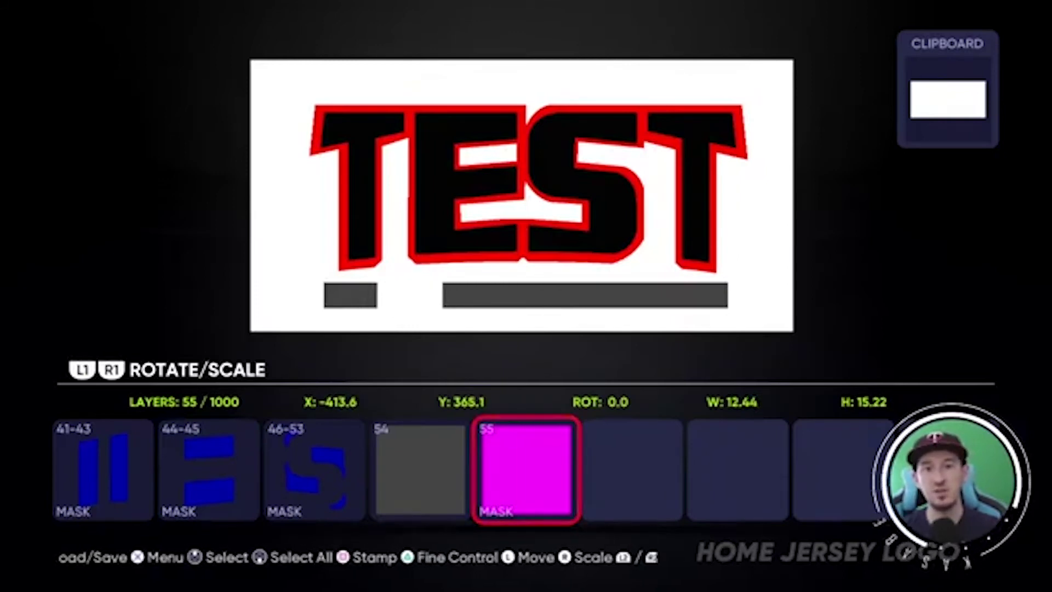
pyautogui.press('Left')
pyautogui.press('Right')
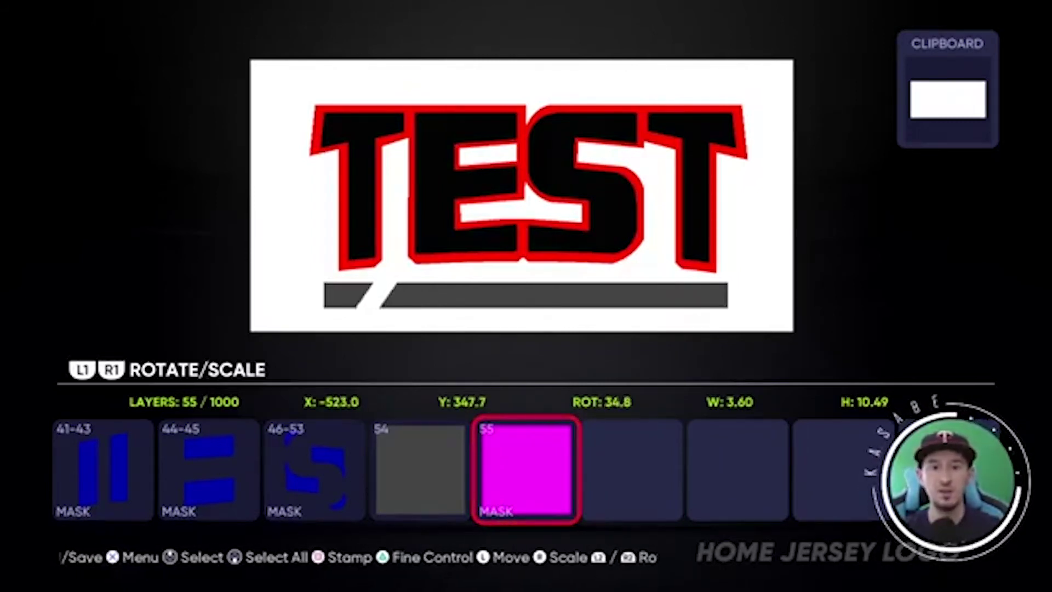
# Duplicate the slanted mask and place rotated copies along the gray bar to angle its ends and the gap beneath the first T
pyautogui.hotkey('ctrl', 'd')
pyautogui.press('Left')
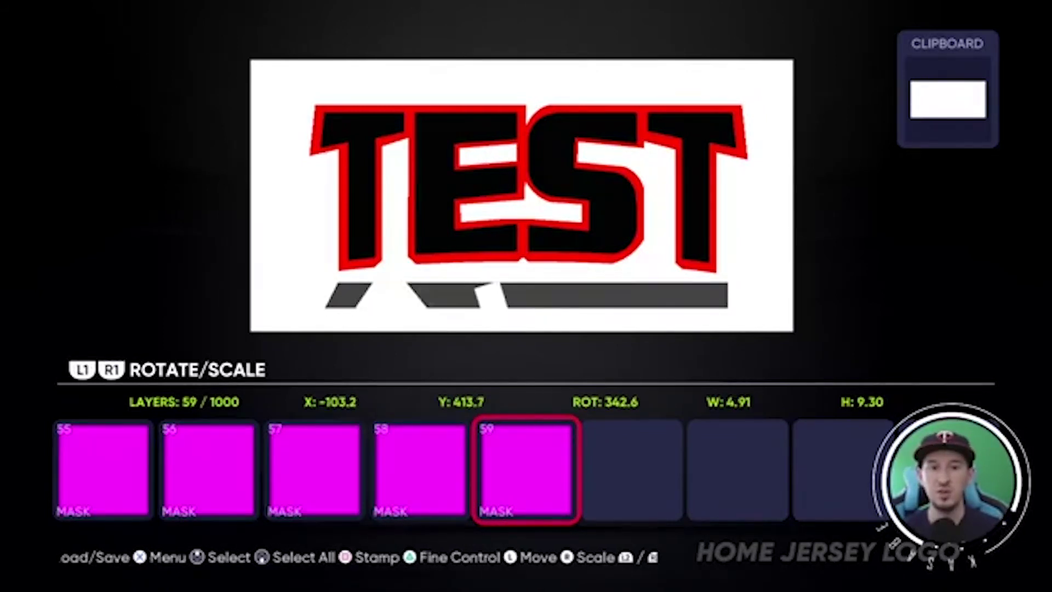
pyautogui.press('Right')
pyautogui.press('Right')
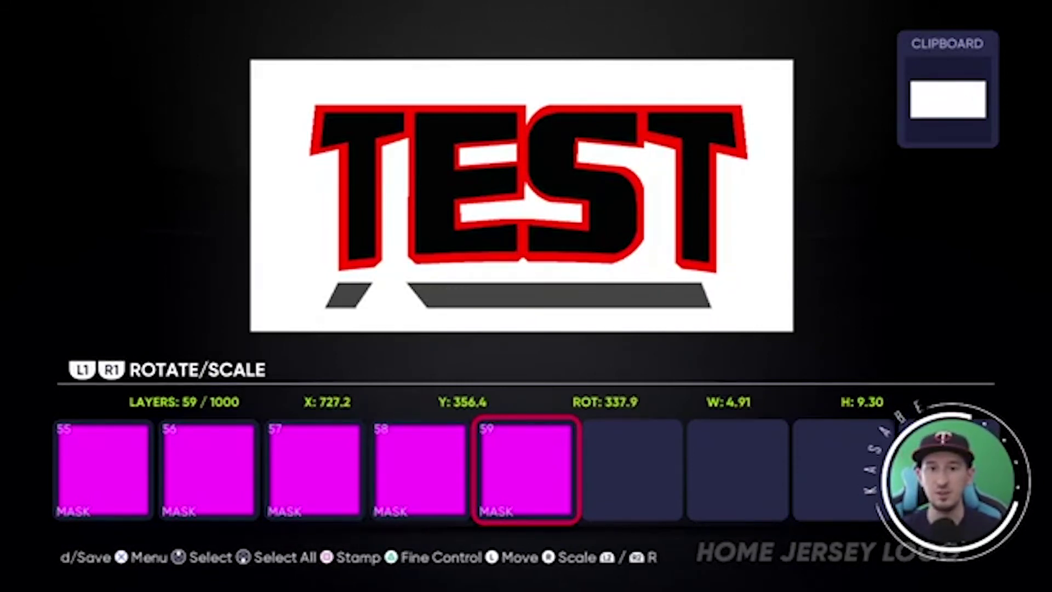
# Notch the gray bar beneath the E and S with triangle and half-circle masks
pyautogui.press('Right')
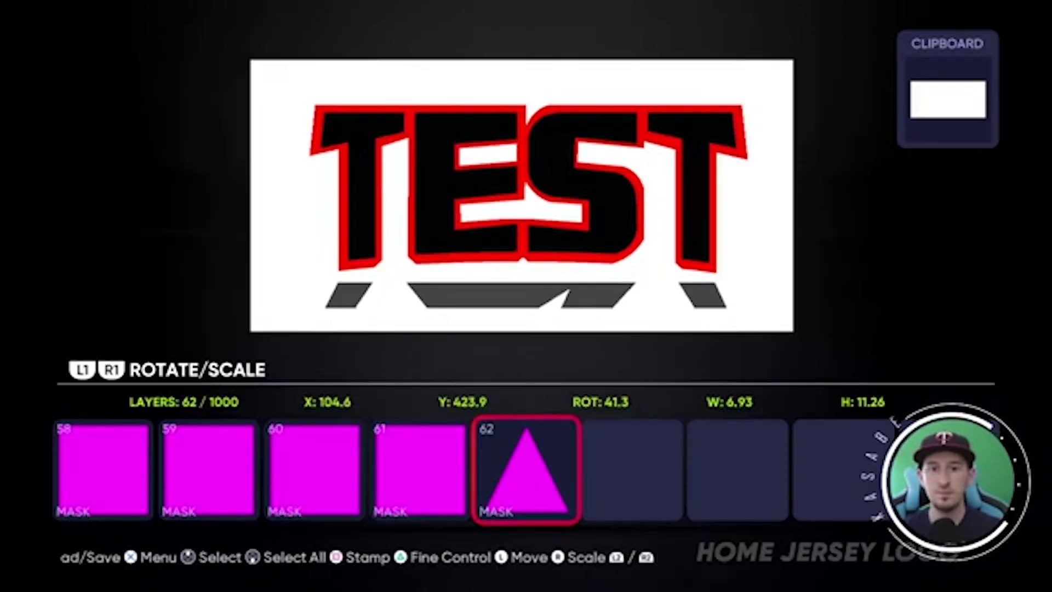
pyautogui.press('Left')
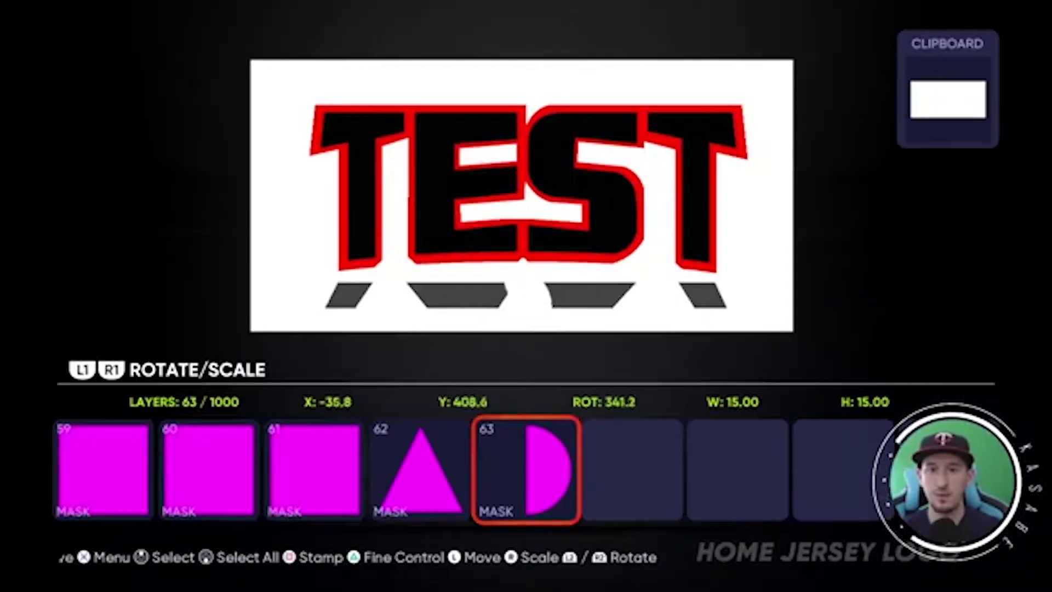
pyautogui.press('Right')
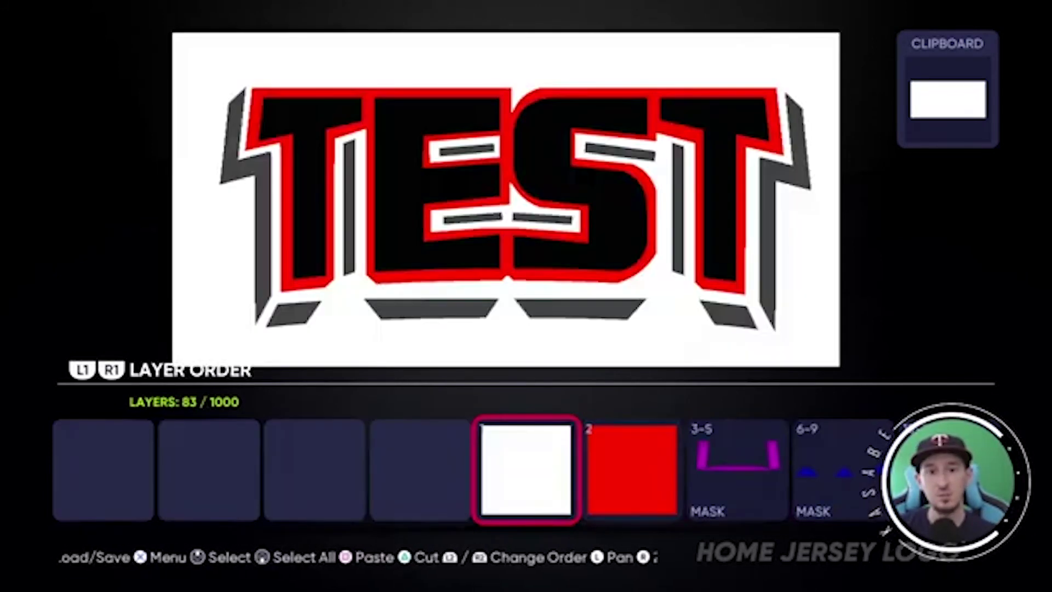
# Delete the white background layer beneath the logo
pyautogui.press('Return')
pyautogui.press('Down')
pyautogui.press('Down')
pyautogui.press('Down')
pyautogui.press('Return')
# Preview the logo on the player model
pyautogui.press('Return')
pyautogui.press('Up')
pyautogui.press('Up')
pyautogui.press('Return')
pyautogui.press('Up')
pyautogui.press('Up')
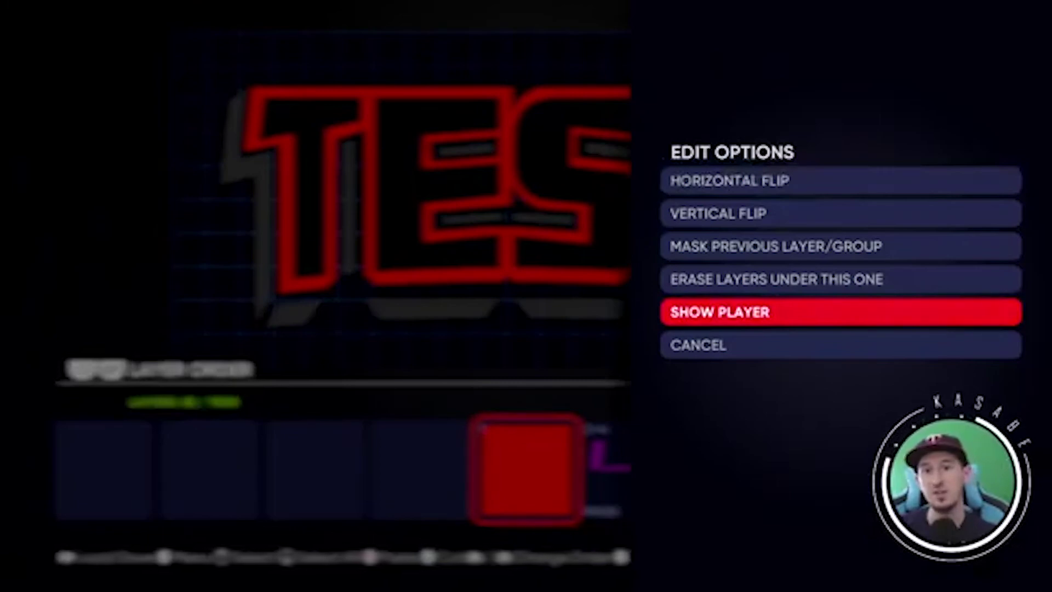
pyautogui.press('Return')
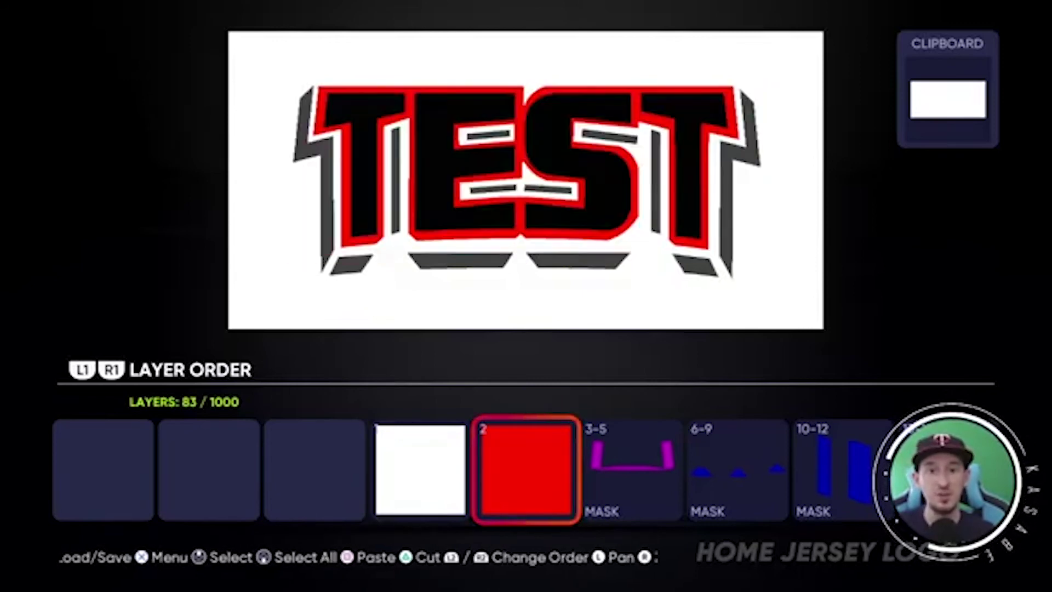
# Examine the layer stack from the red base through the black lettering and its mask groups to the gray shadow shapes
pyautogui.press('Right')
pyautogui.press('Right')
pyautogui.press('Right')
pyautogui.press('Right')
pyautogui.press('Right')
pyautogui.press('Right')
pyautogui.press('Right')
pyautogui.press('Right')
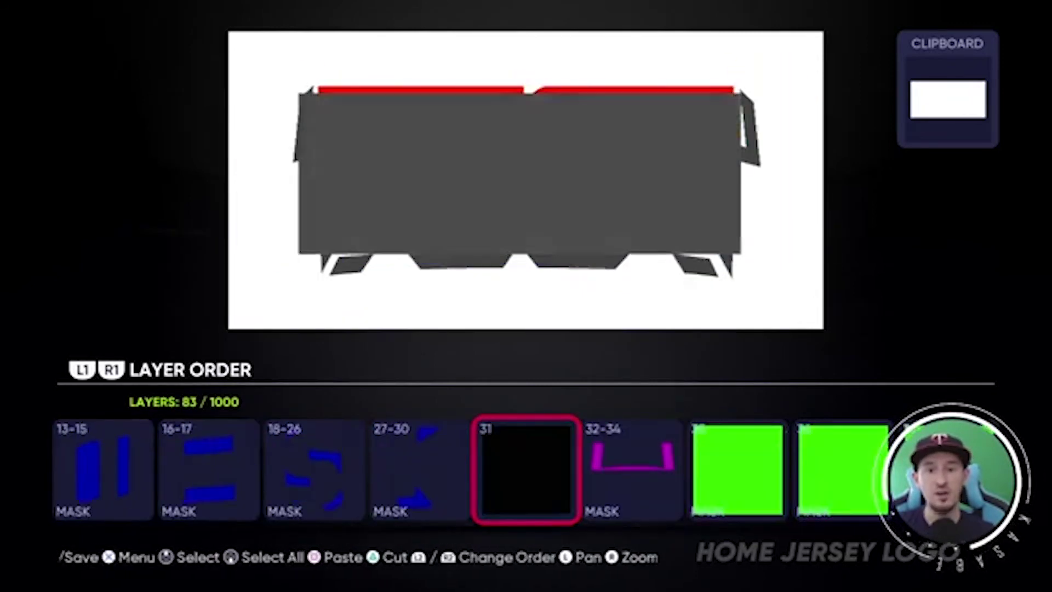
pyautogui.press('Right')
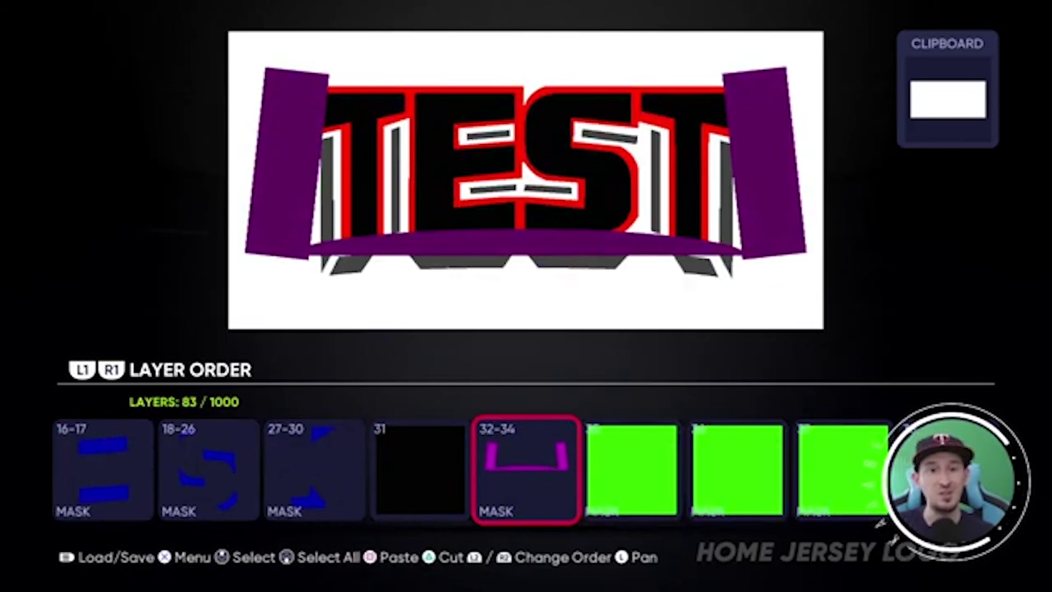
pyautogui.press('Right')
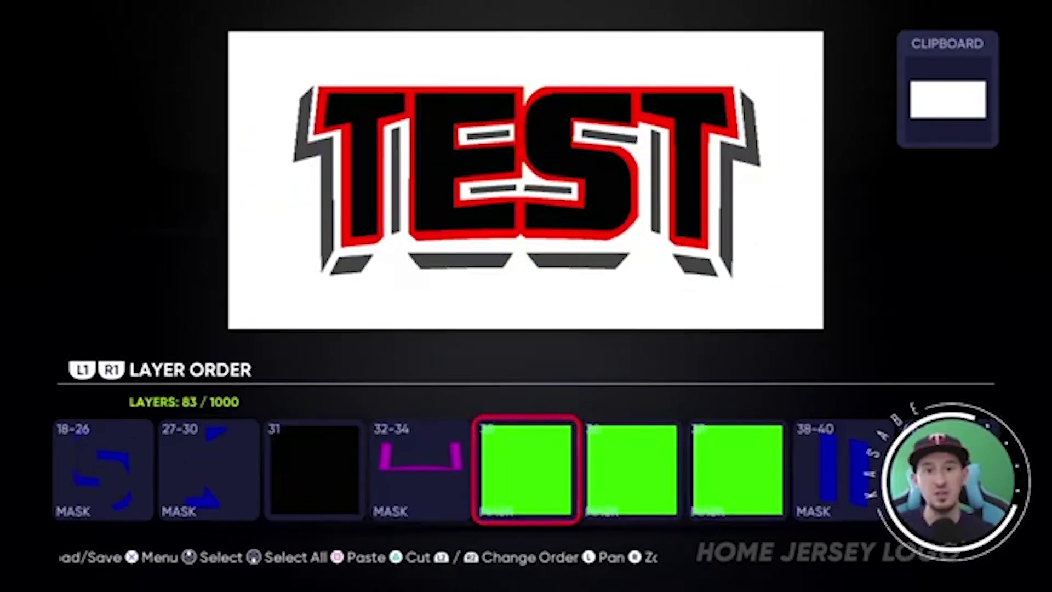
pyautogui.press('Right')
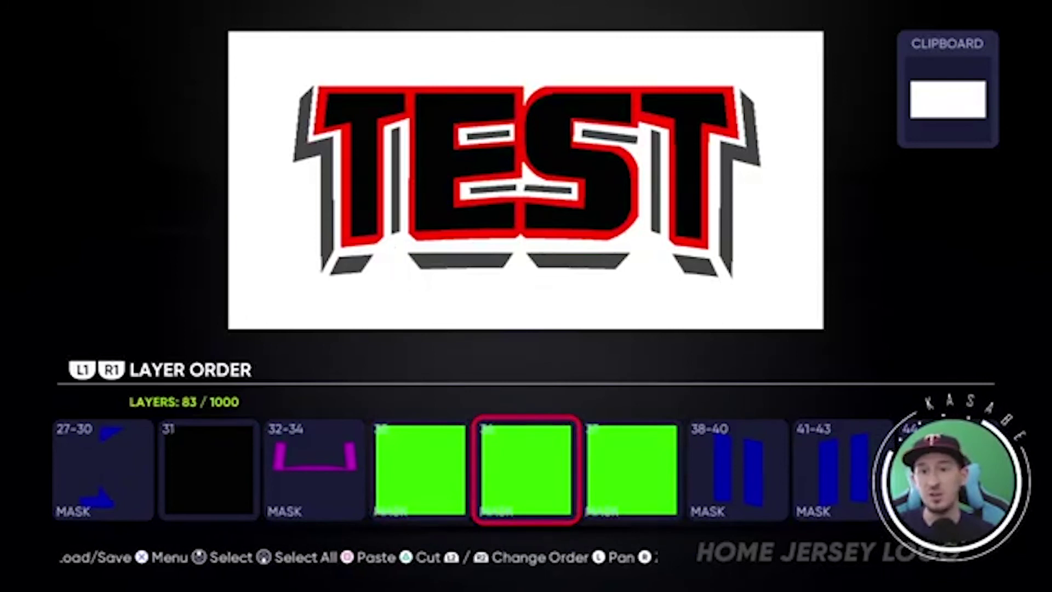
pyautogui.press('Right')
pyautogui.press('Right')
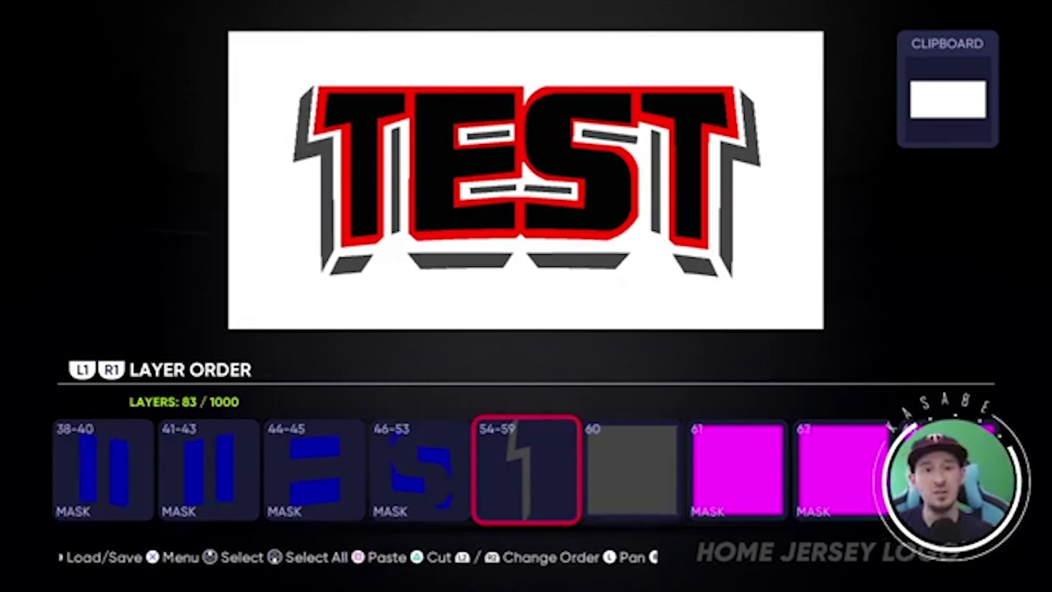
pyautogui.press('Right')
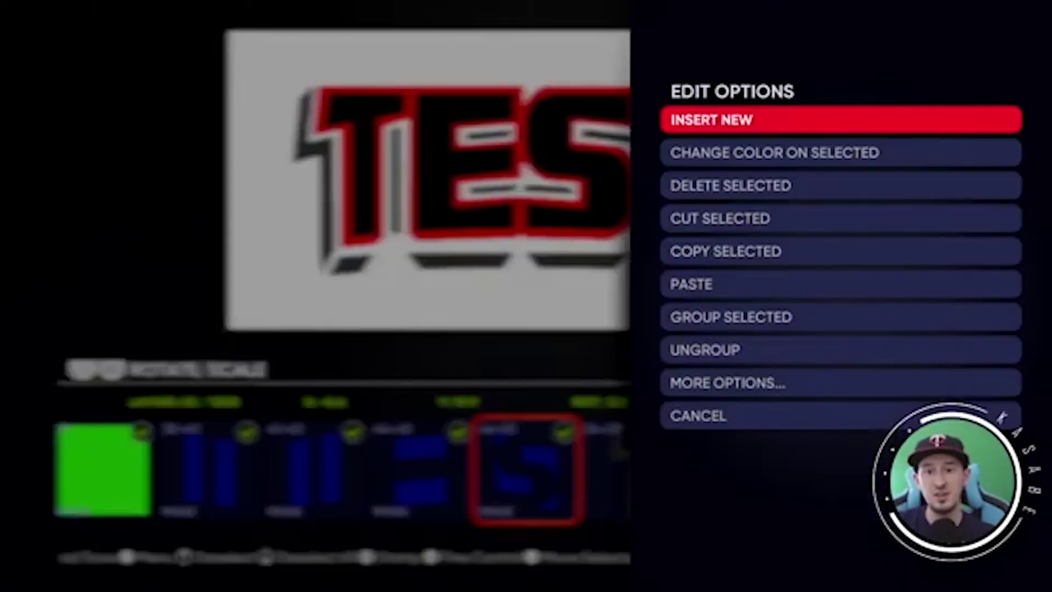
# Copy the selected black lettering layers with their mask groups and paste them above the originals
pyautogui.press('Down')
pyautogui.press('Down')
pyautogui.press('Down')
pyautogui.press('Return')
pyautogui.press('Return')
pyautogui.press('Up')
pyautogui.press('Up')
pyautogui.press('Up')
pyautogui.press('Up')
pyautogui.press('Return')
# Recolor the pasted lettering's base layer to dark gray at 100.0% opacity
pyautogui.press('Return')
pyautogui.press('Down')
pyautogui.press('Return')
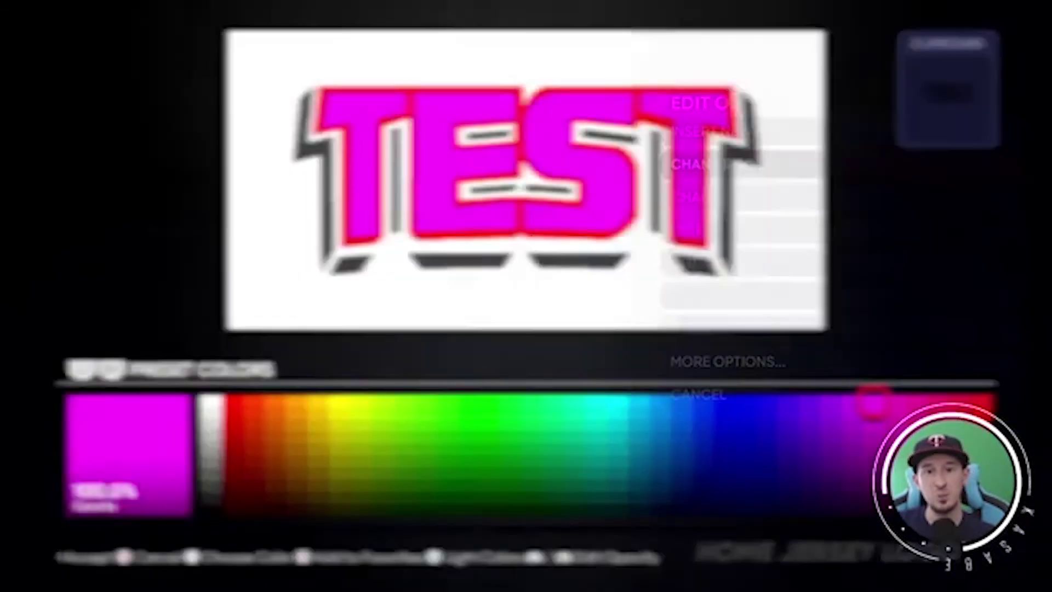
pyautogui.press('Right')
pyautogui.press('Right')
pyautogui.press('Right')
pyautogui.press('Right')
pyautogui.press('Right')
pyautogui.press('Right')
pyautogui.press('Up')
pyautogui.press('Up')
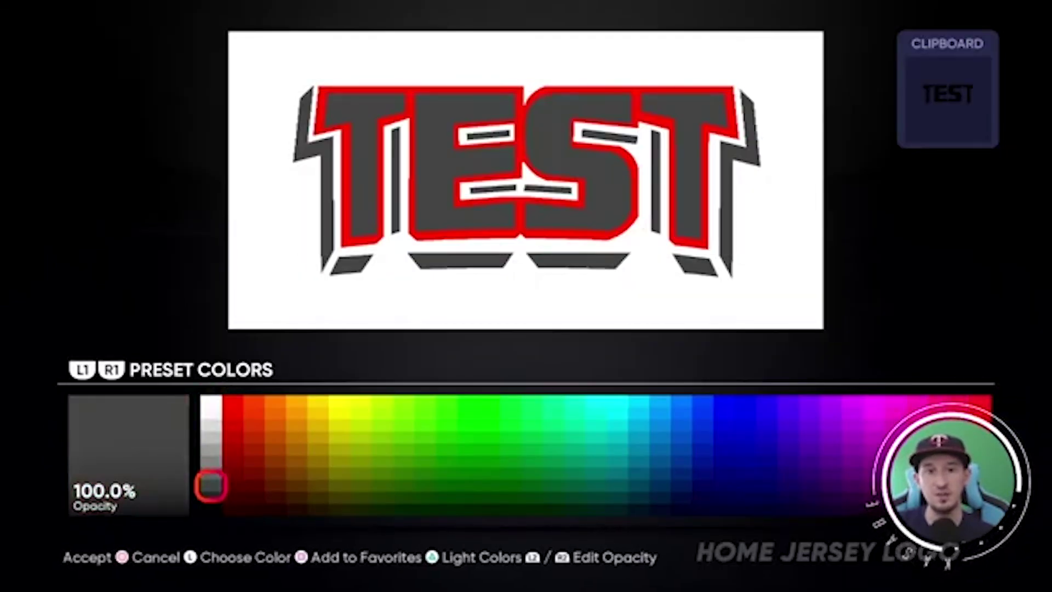
pyautogui.press('Return')
# Add a half-circle over the lower middle of the gray lettering and make it mask the previous layer/group
pyautogui.press('Return')
pyautogui.press('Down')
pyautogui.press('Down')
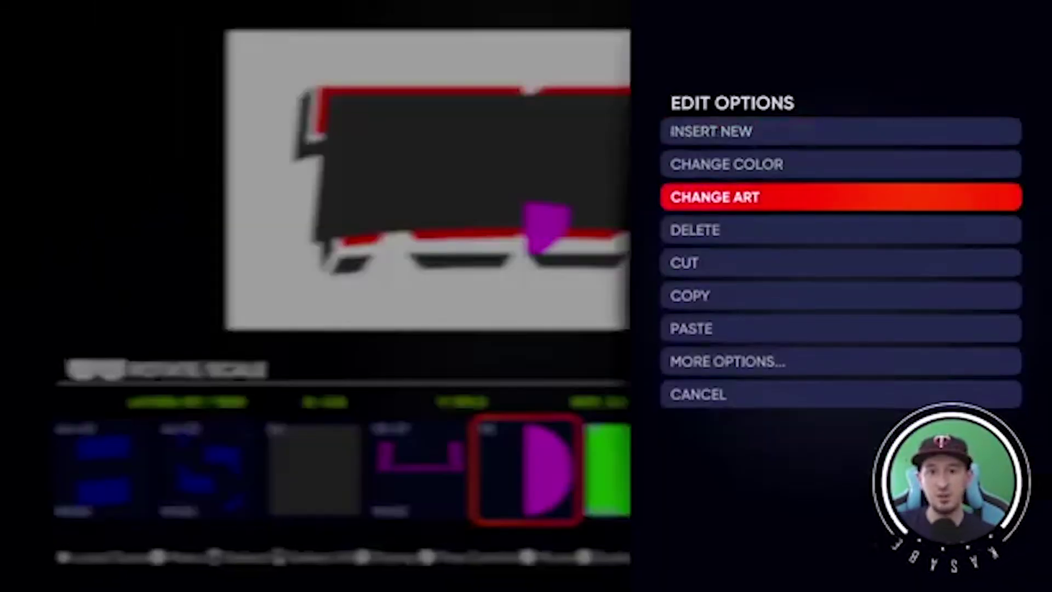
pyautogui.press('Down')
pyautogui.press('Up')
pyautogui.press('Up')
pyautogui.press('Up')
pyautogui.press('Up')
pyautogui.press('Up')
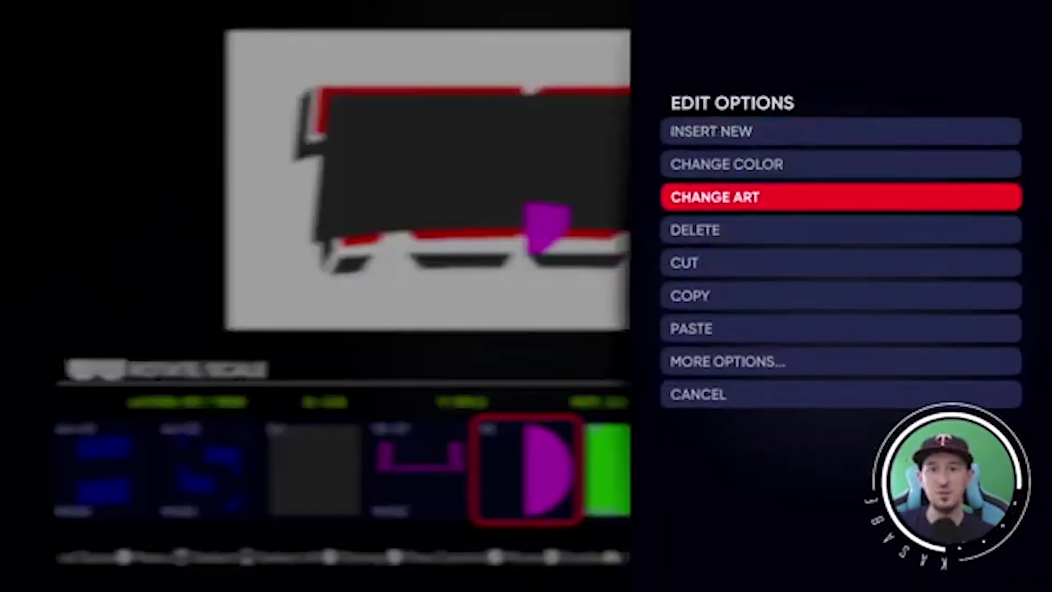
pyautogui.press('Return')
pyautogui.press('Down')
pyautogui.press('Down')
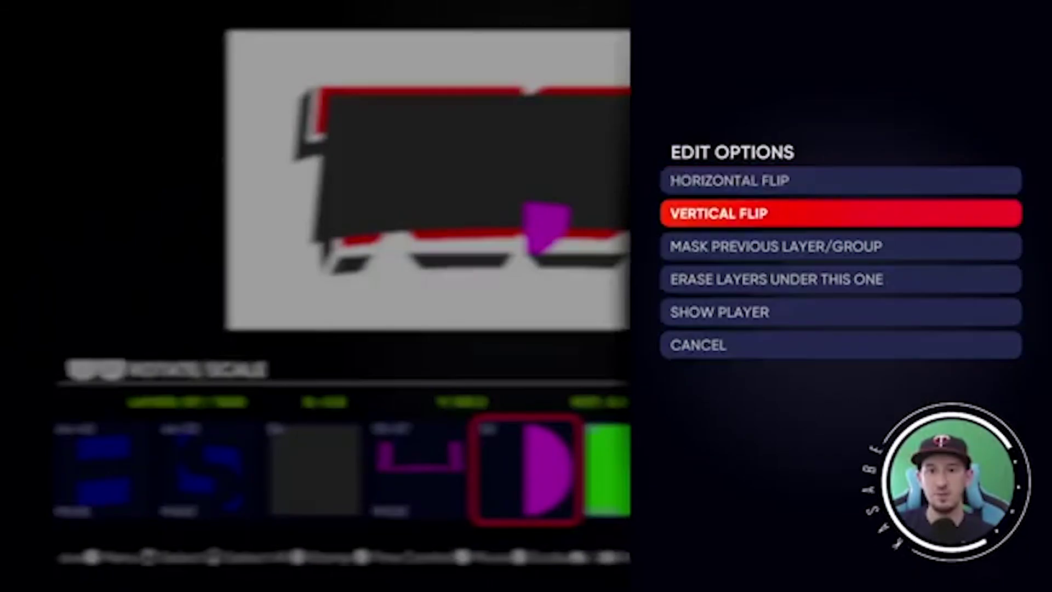
pyautogui.press('Return')
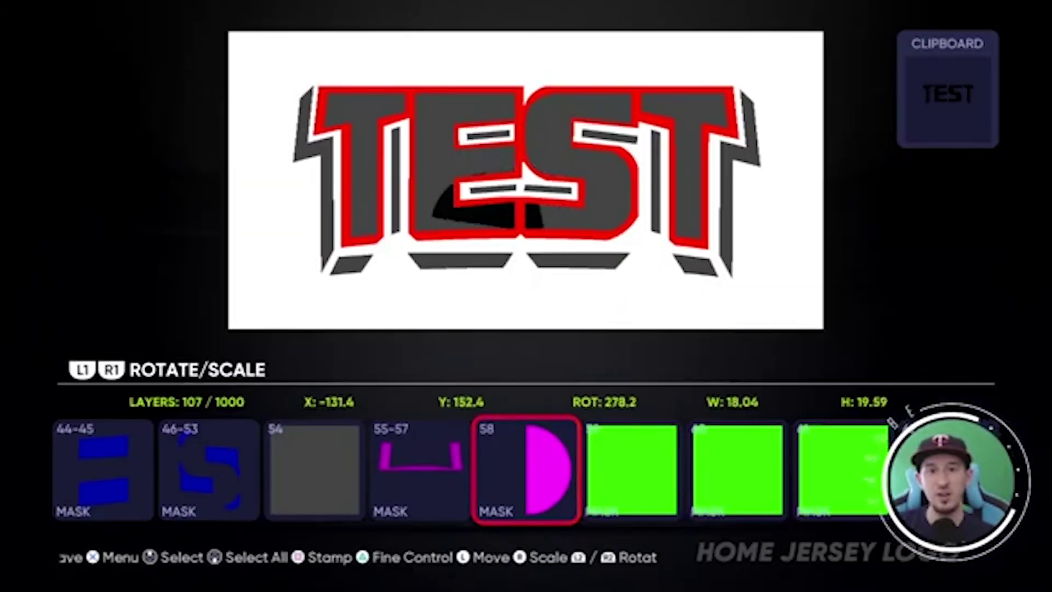